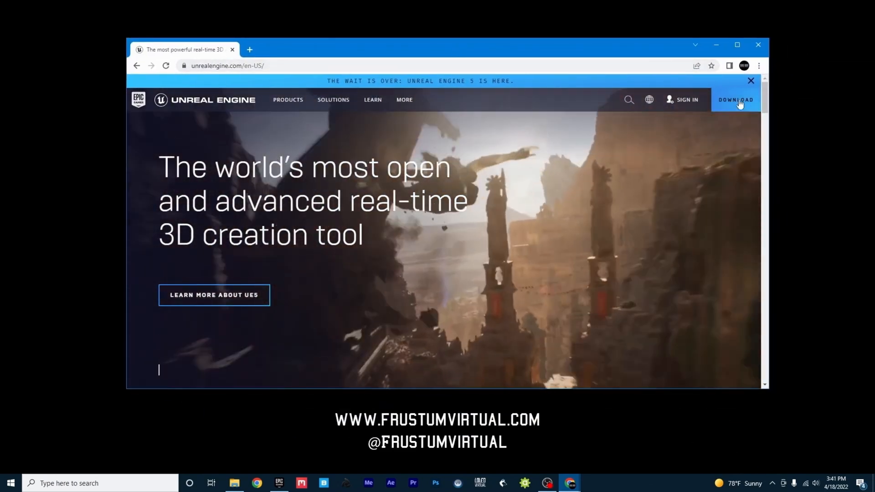
# Step: Bring up the launcher download section on the Unreal Engine website and switch to the Epic Games Launcher
pyautogui.click(739, 105)
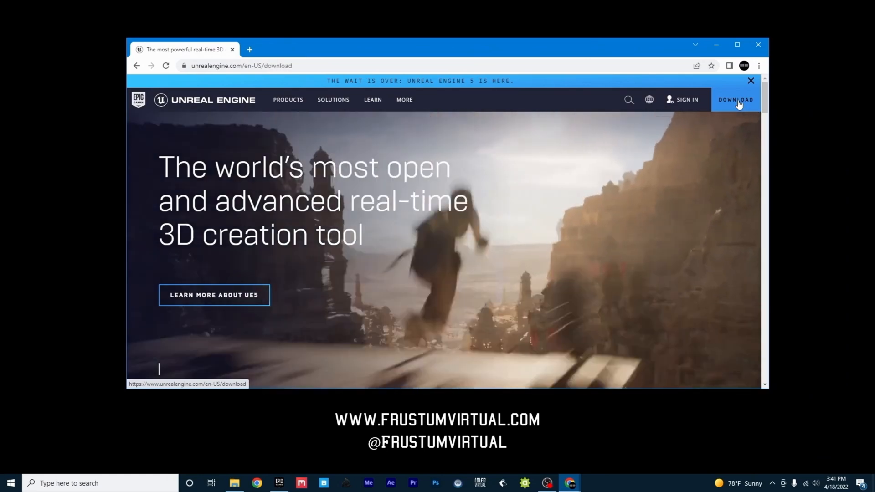
pyautogui.scroll(-5, 377, 194)
pyautogui.scroll(-5, 377, 194)
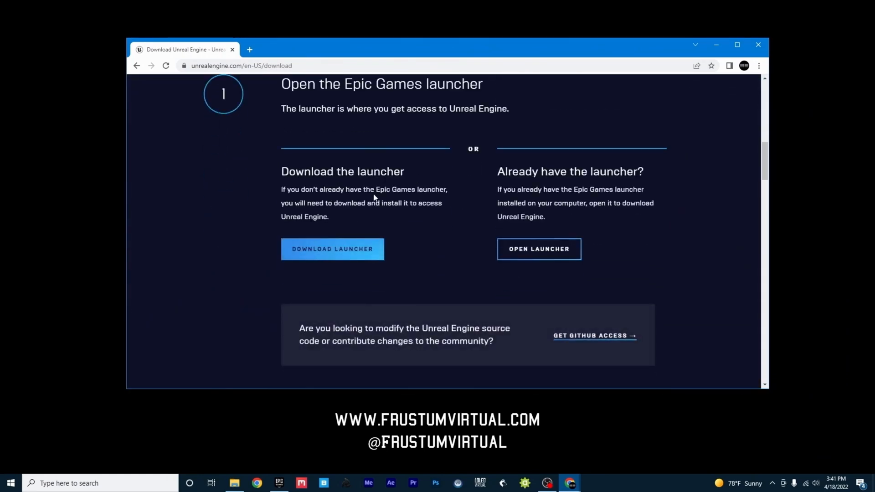
pyautogui.click(715, 45)
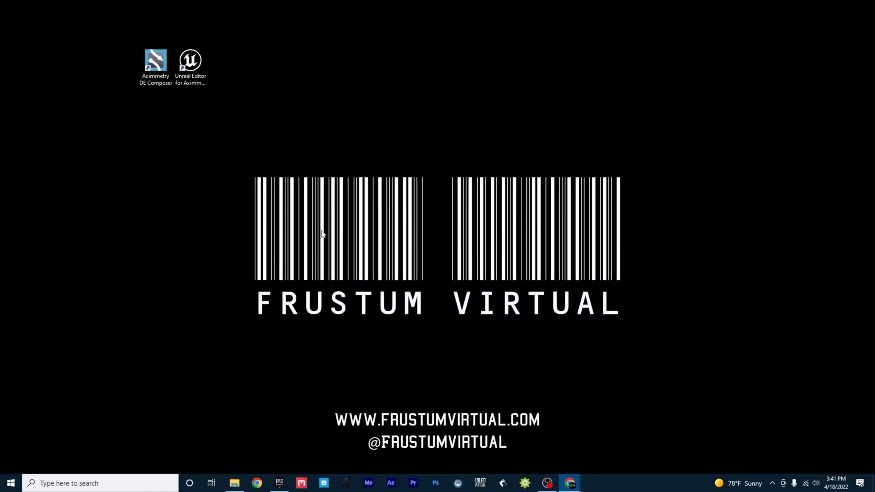
pyautogui.click(280, 486)
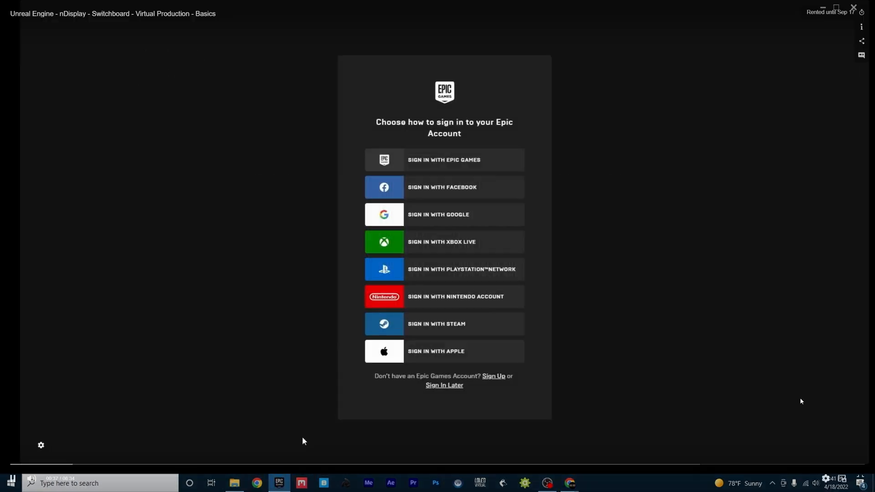
pyautogui.click(101, 465)
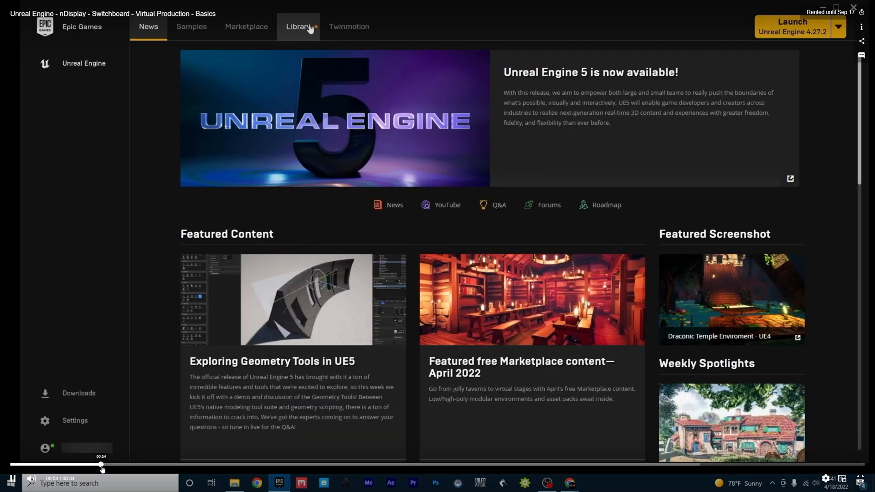
pyautogui.click(124, 466)
pyautogui.click(156, 465)
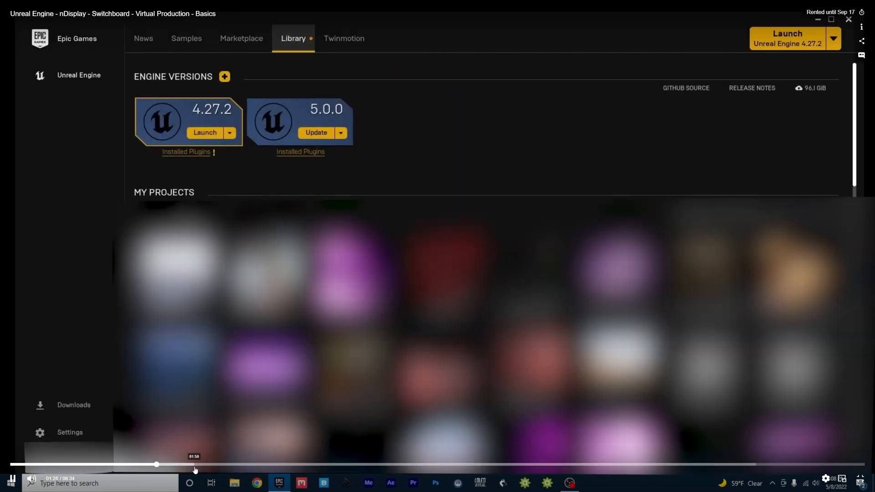
pyautogui.click(193, 465)
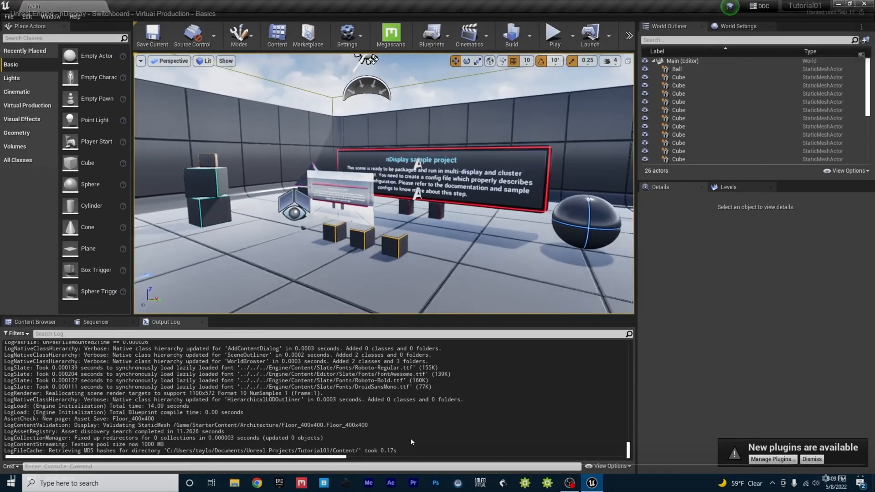
pyautogui.click(161, 465)
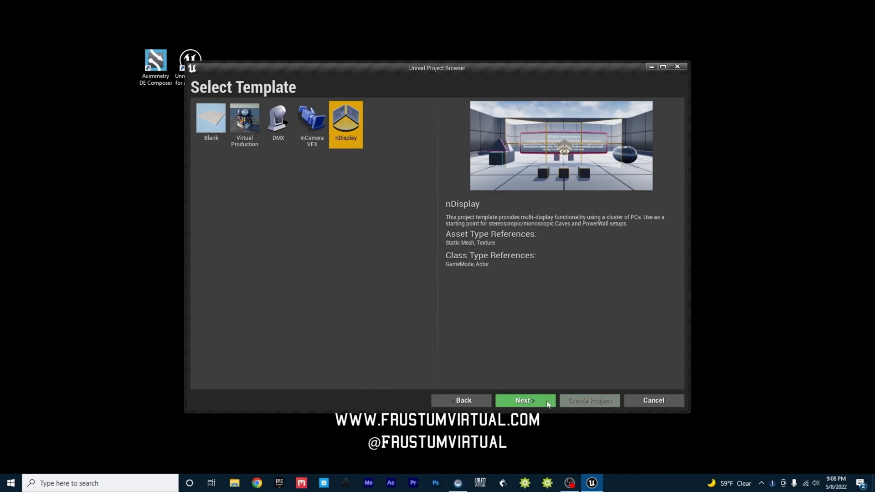
# Step: Create a project from the nDisplay template with the name Tutorial01
pyautogui.doubleClick(516, 373)
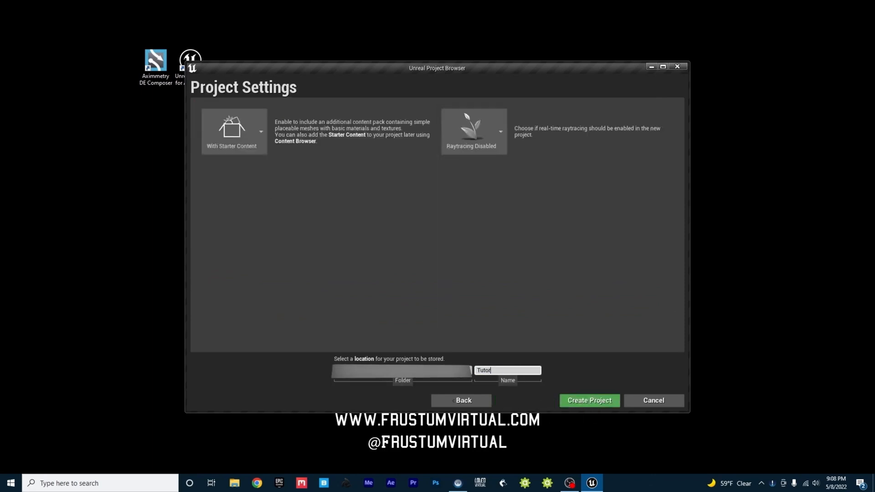
pyautogui.click(565, 399)
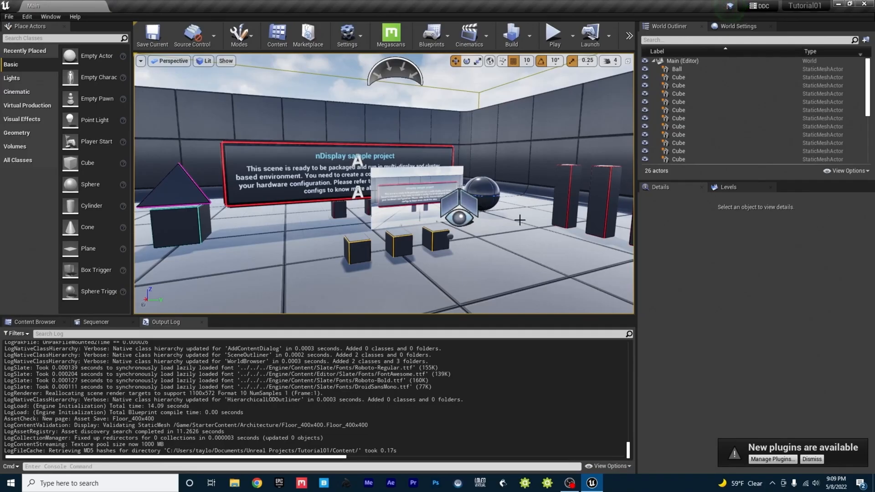
# Step: Delete the template's existing nDisplay actor from the sample level
pyautogui.moveTo(517, 219); pyautogui.dragTo(517, 219)
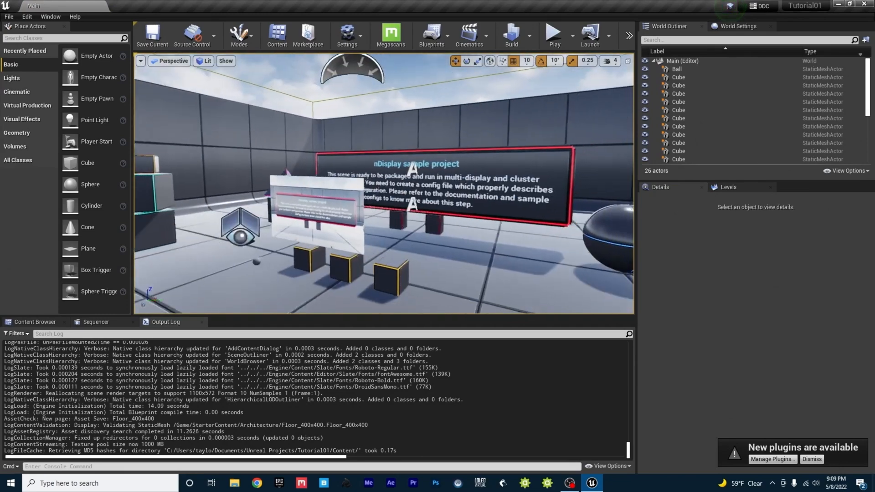
pyautogui.press('s')
pyautogui.moveTo(435, 204); pyautogui.dragTo(443, 210, button='right')
pyautogui.click(352, 164)
pyautogui.press('w')
pyautogui.press('Delete')
# Step: Create an nDisplay Config asset in the Content folder by copying the existing NDC_DualMonitor configuration
pyautogui.click(36, 322)
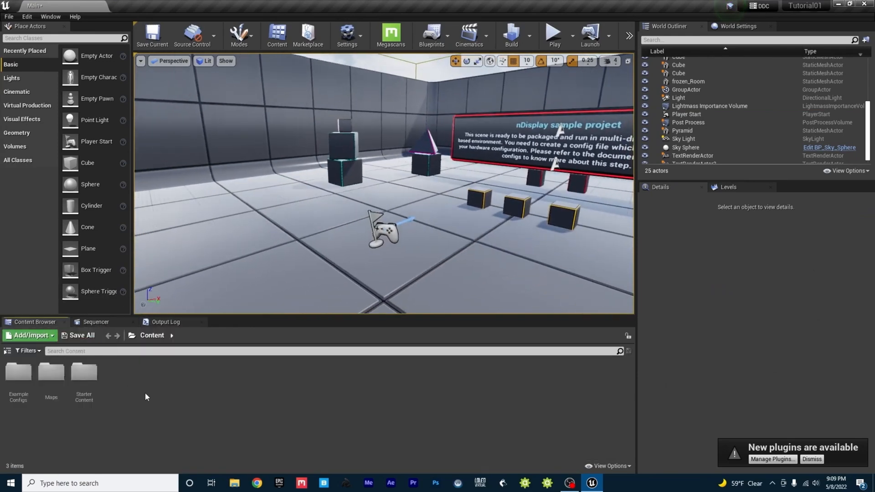
pyautogui.rightClick(121, 375)
pyautogui.moveTo(144, 334)
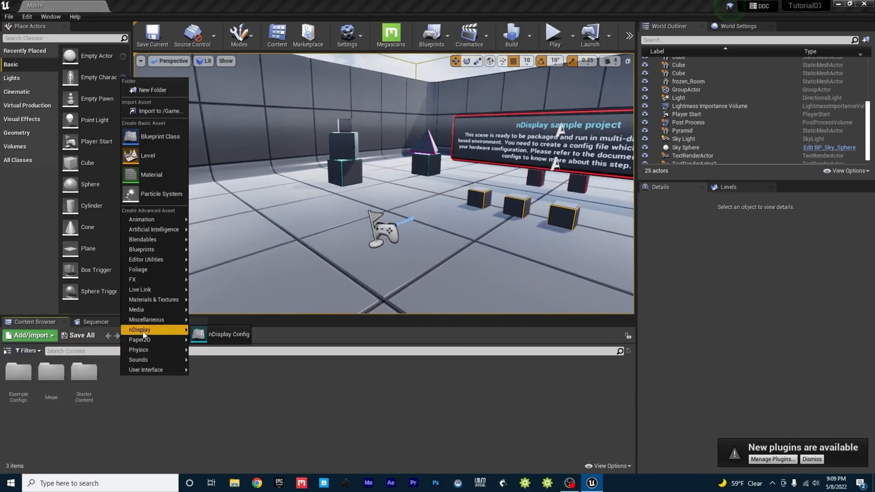
pyautogui.click(226, 333)
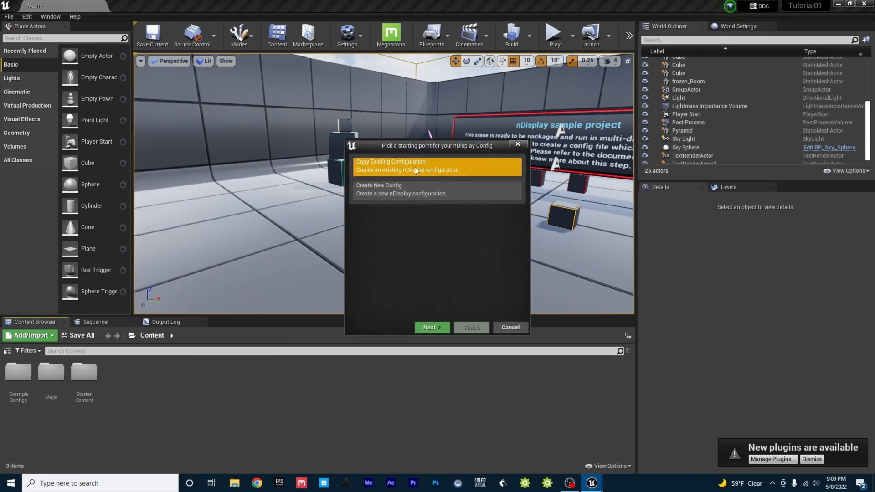
pyautogui.click(430, 327)
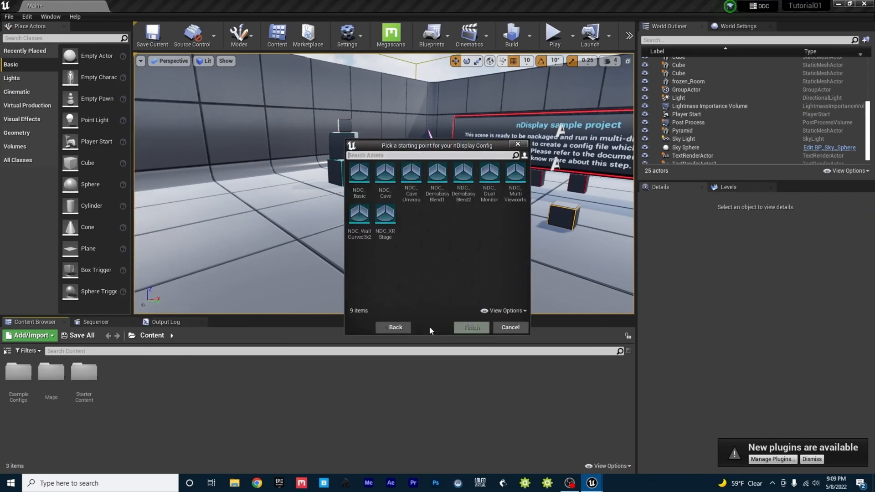
pyautogui.click(481, 192)
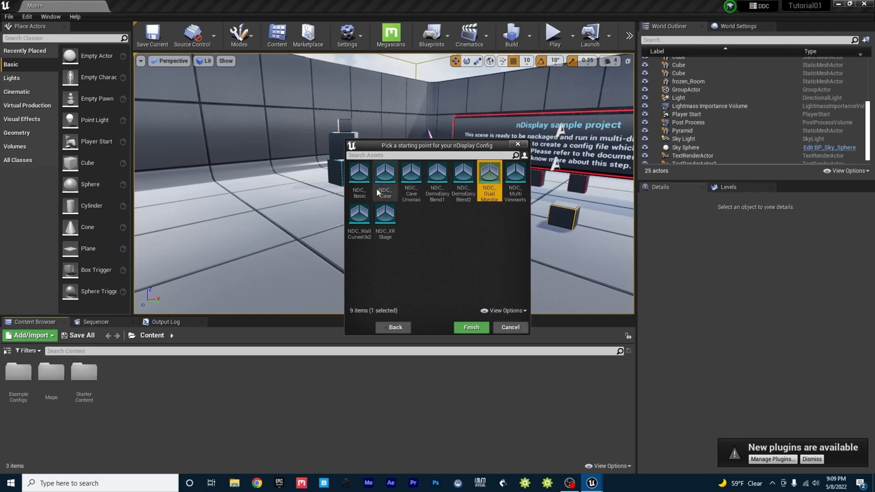
pyautogui.click(471, 327)
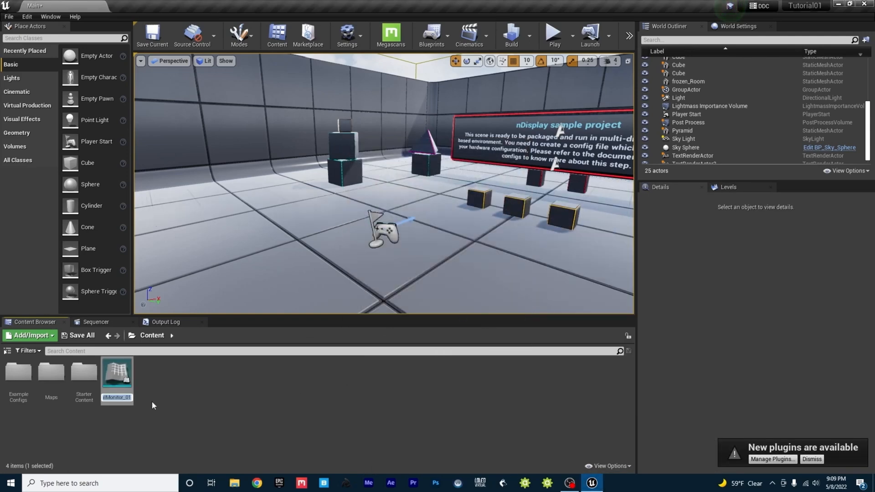
# Step: Rename the new nDisplay Config asset as NDC_DualMonitorTutorial_01
pyautogui.press('Home')
pyautogui.press('Right')
pyautogui.press('Right')
pyautogui.press('Right')
pyautogui.press('Right')
pyautogui.press('Right')
pyautogui.press('Right')
pyautogui.press('Right')
pyautogui.press('Right')
pyautogui.press('Right')
pyautogui.press('Right')
pyautogui.press('Right')
pyautogui.press('Right')
pyautogui.press('Right')
pyautogui.press('Right')
pyautogui.press('Right')
pyautogui.press('Right')
pyautogui.press('BackSpace')
pyautogui.press('BackSpace')
pyautogui.press('BackSpace')
pyautogui.write('Tutorial')
pyautogui.press('Return')
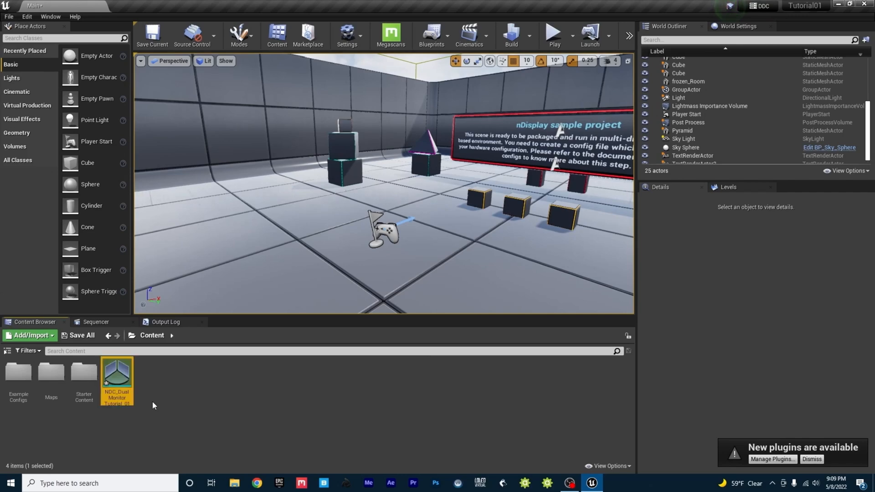
# Step: Open the NDC_DualMonitorTutorial_01 configuration and inspect its left screen in the 3D preview and the output mapping
pyautogui.doubleClick(120, 376)
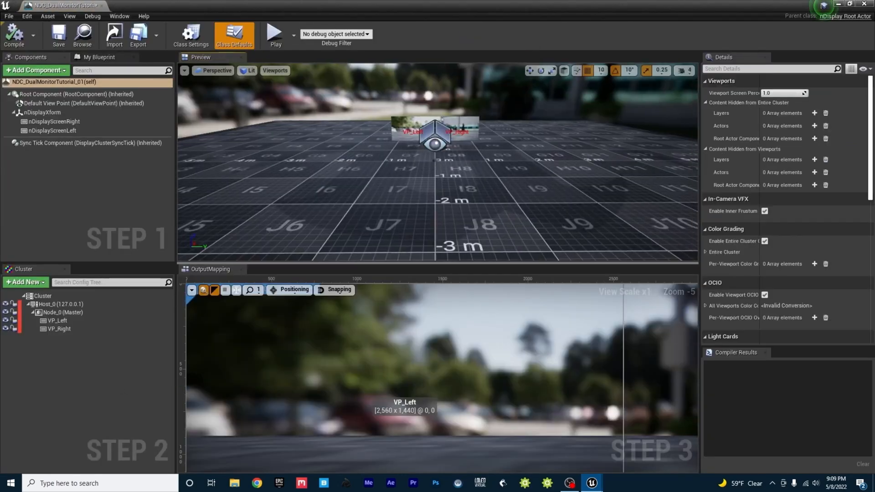
pyautogui.moveTo(438, 162); pyautogui.dragTo(474, 150, button='right')
pyautogui.moveTo(438, 178)
pyautogui.mouseDown(button='right')
pyautogui.moveTo(448, 214)
pyautogui.moveTo(422, 210)
pyautogui.moveTo(430, 214)
pyautogui.moveTo(438, 178)
pyautogui.mouseUp(button='right')
pyautogui.click(438, 178)
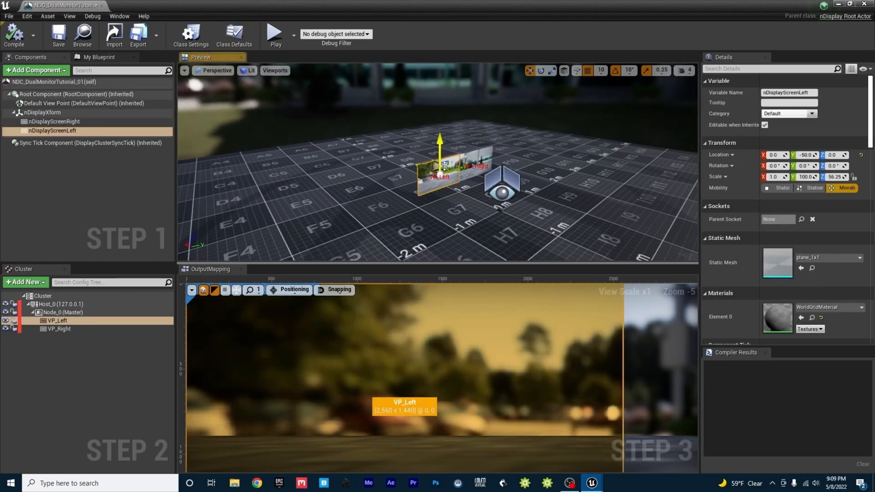
pyautogui.scroll(-6, 464, 325)
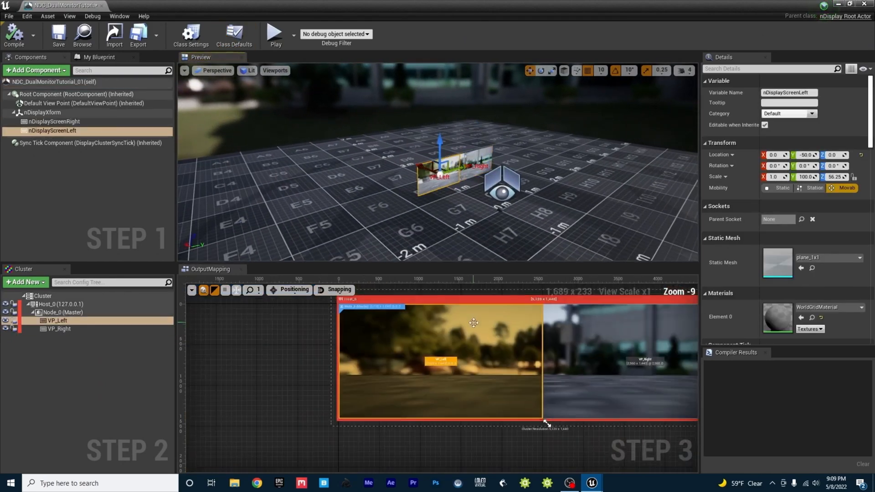
pyautogui.moveTo(382, 344); pyautogui.dragTo(290, 354, button='right')
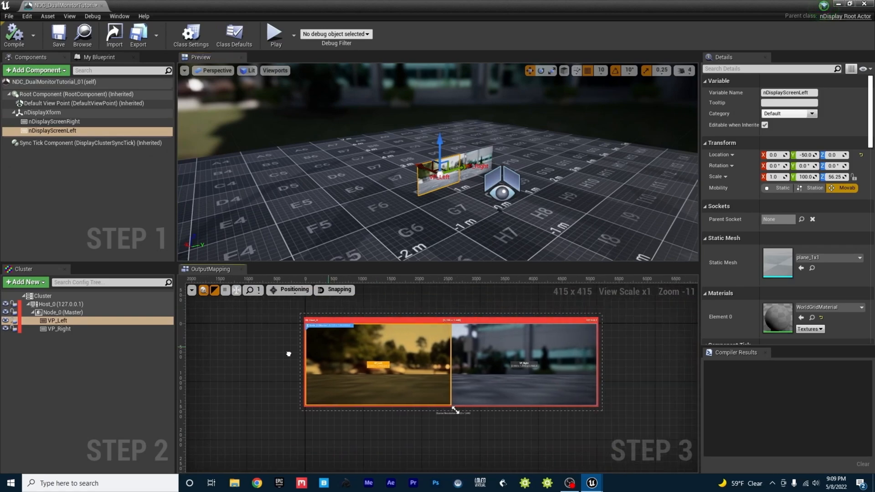
pyautogui.moveTo(584, 133)
pyautogui.mouseDown(button='right')
pyautogui.moveTo(569, 134)
pyautogui.moveTo(584, 133)
pyautogui.mouseUp(button='right')
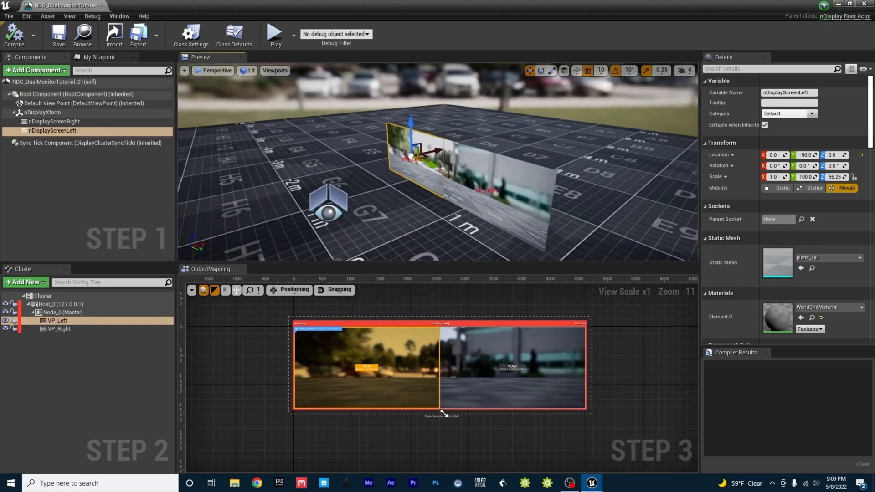
# Step: Examine the cluster's host, master node and left and right viewports, and the root component
pyautogui.click(44, 297)
pyautogui.click(48, 305)
pyautogui.click(53, 312)
pyautogui.click(57, 321)
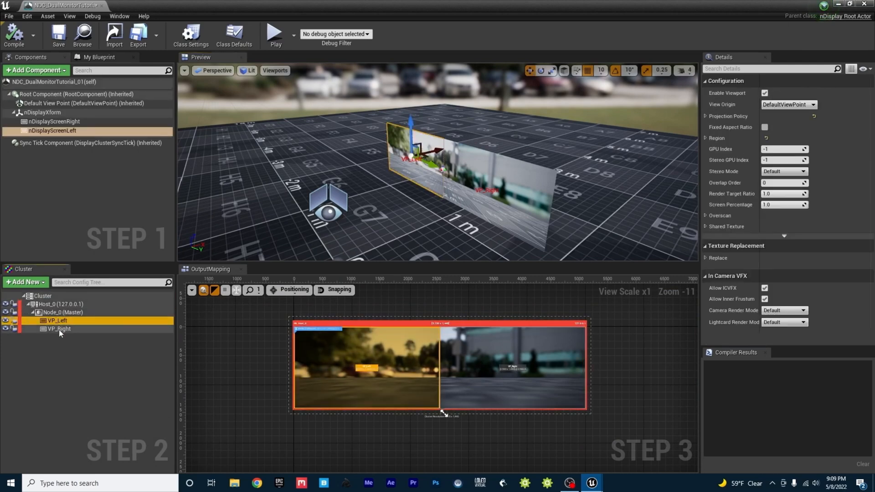
pyautogui.click(60, 329)
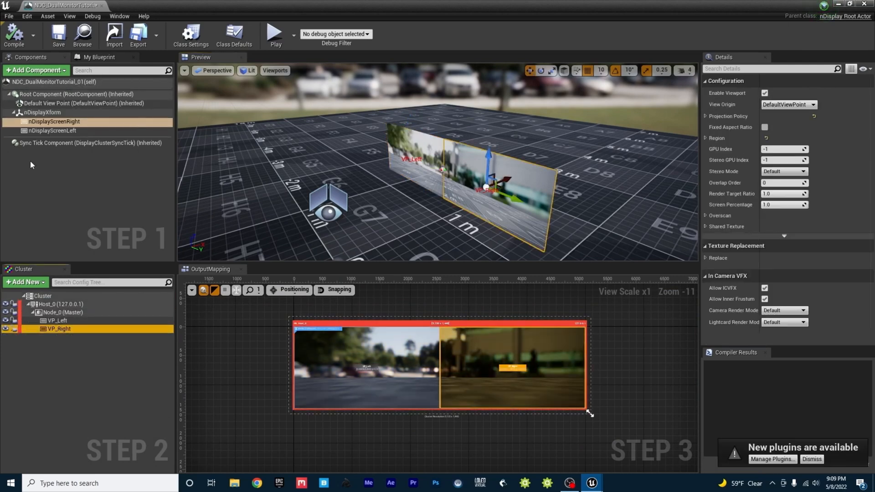
pyautogui.click(38, 95)
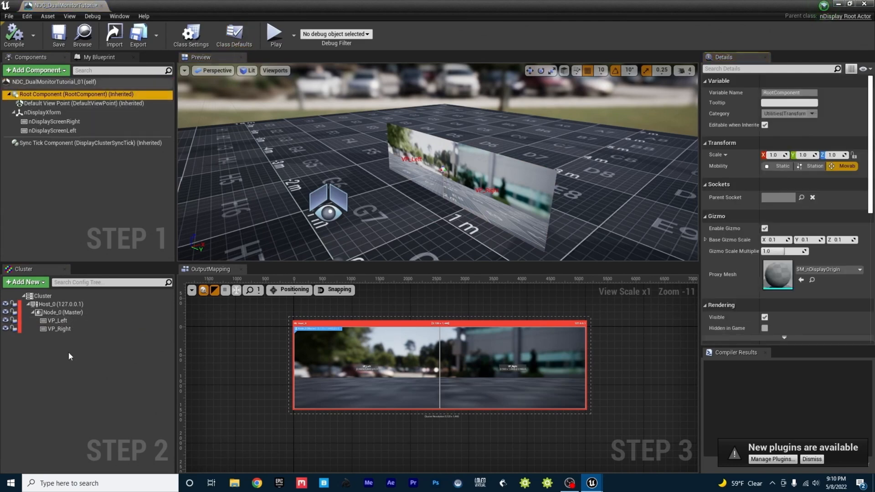
# Step: Set the host IP address of the Node_0 master node to 192.168.1.4
pyautogui.click(62, 312)
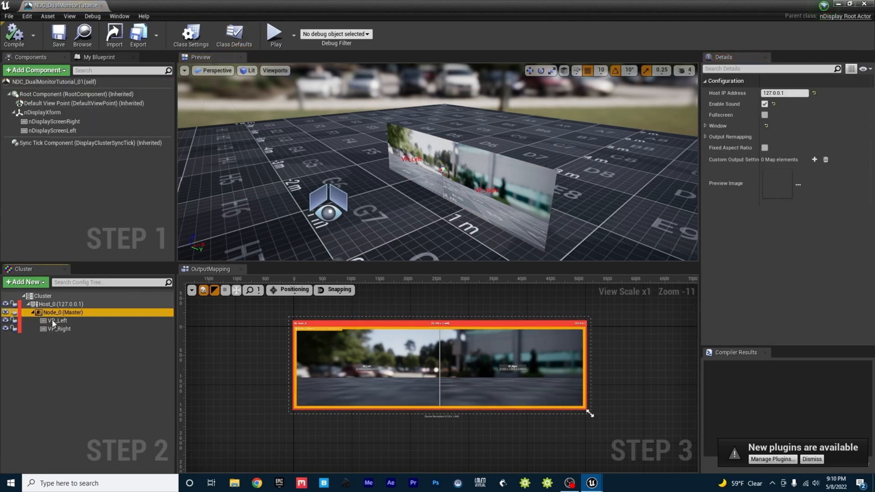
pyautogui.click(784, 93)
pyautogui.write('192.168.1.4')
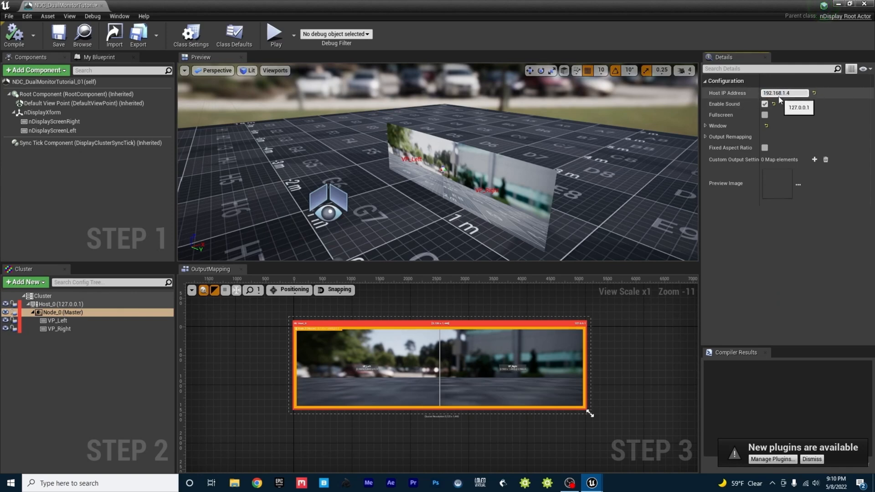
pyautogui.click(67, 313)
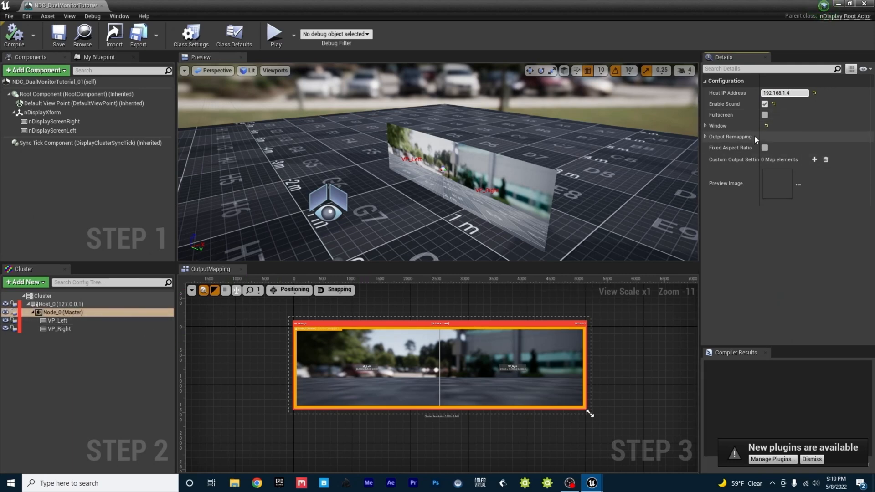
# Step: Set the Node_0 window size to 3840 wide and 1080 high
pyautogui.click(706, 126)
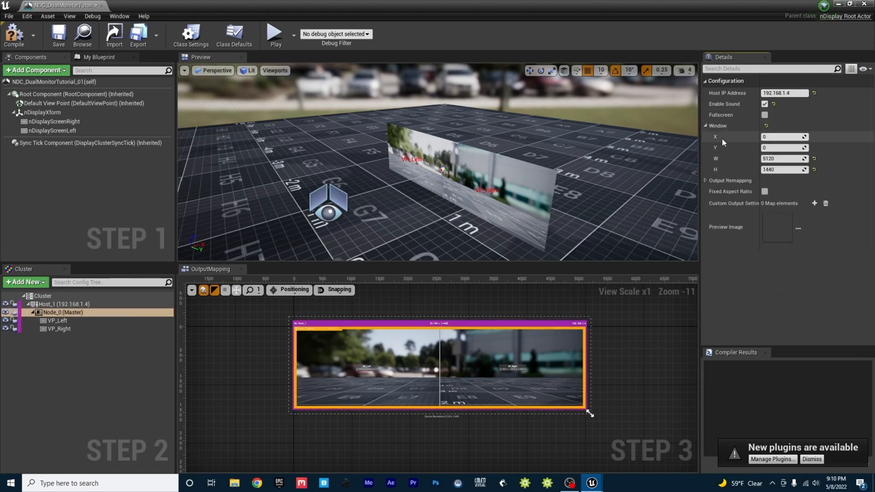
pyautogui.click(780, 159)
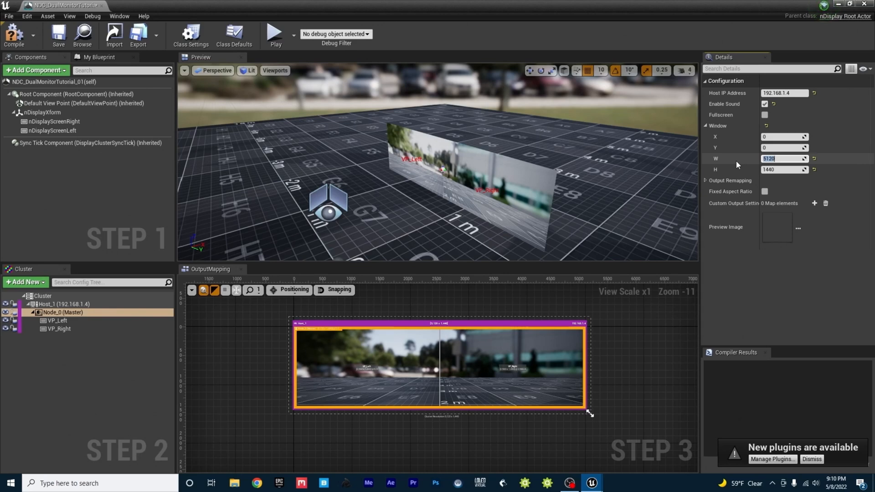
pyautogui.write('3840')
pyautogui.press('Tab')
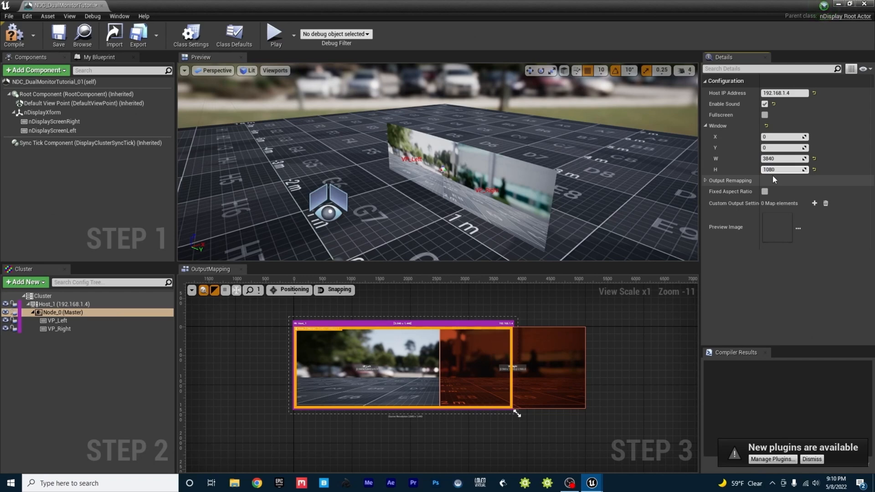
pyautogui.press('Return')
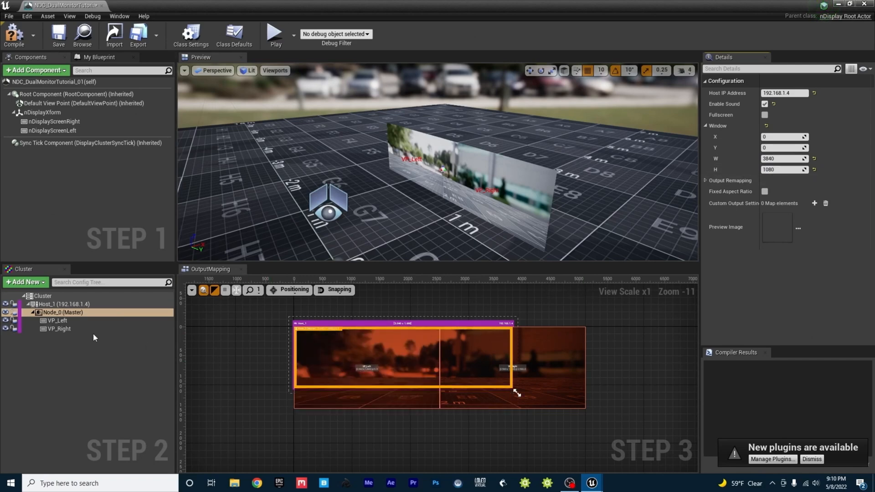
# Step: Set the VP_Left viewport's region size to 1920 wide and 1080 high
pyautogui.click(82, 321)
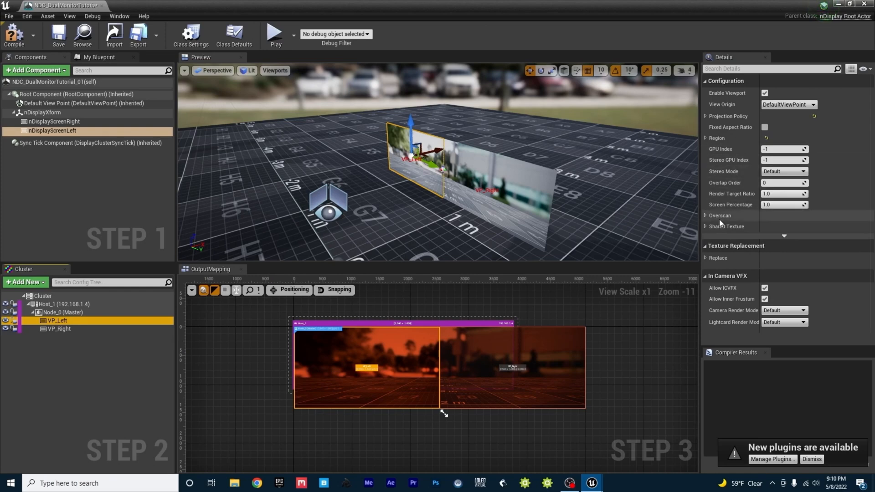
pyautogui.click(705, 139)
pyautogui.click(782, 171)
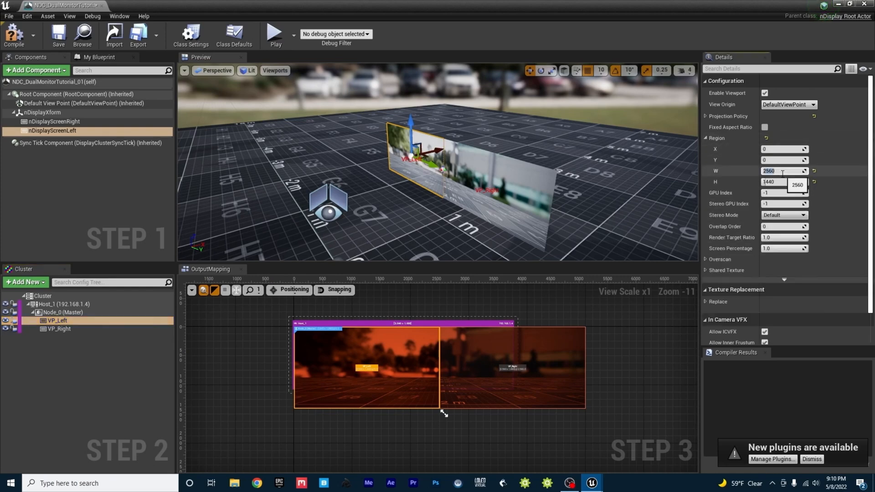
pyautogui.press('Return')
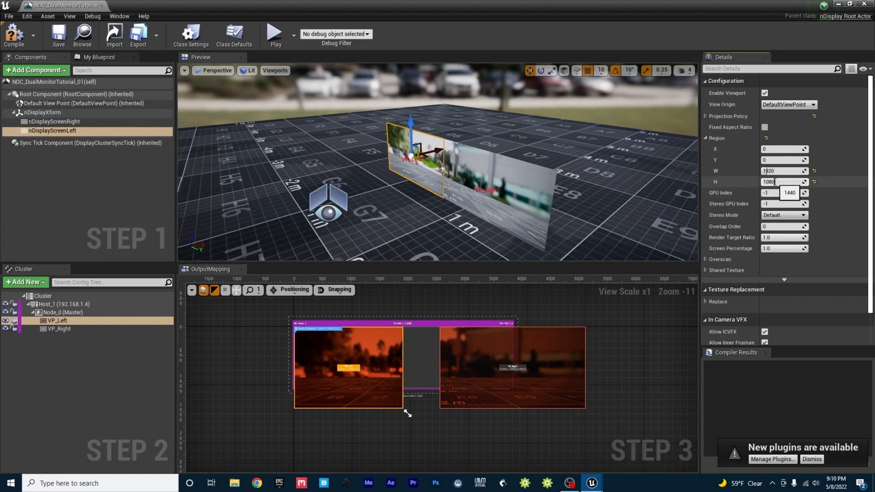
pyautogui.press('Return')
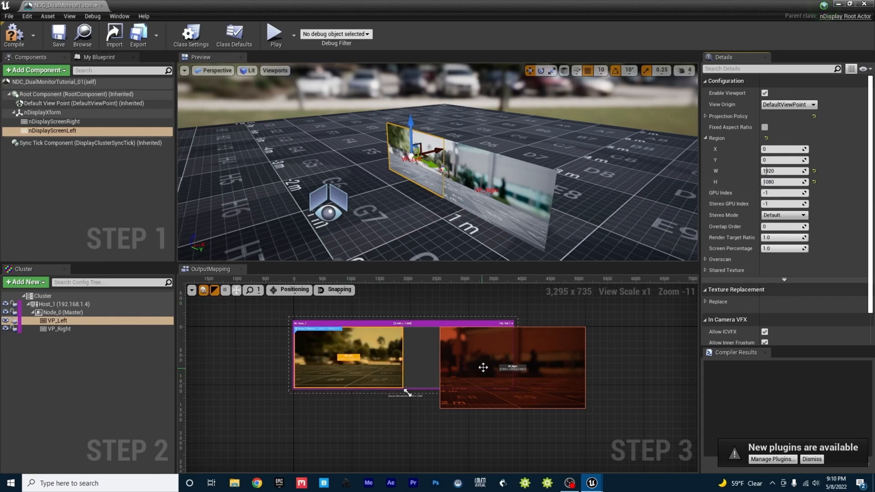
# Step: Set the VP_Right region to 1920 wide and 1080 high and move it flush against the left viewport at X 1920
pyautogui.click(483, 367)
pyautogui.click(776, 172)
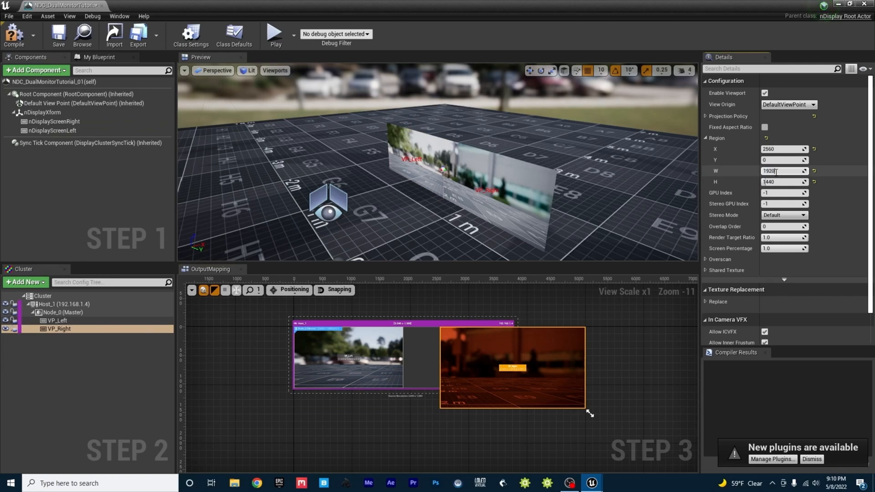
pyautogui.click(777, 182)
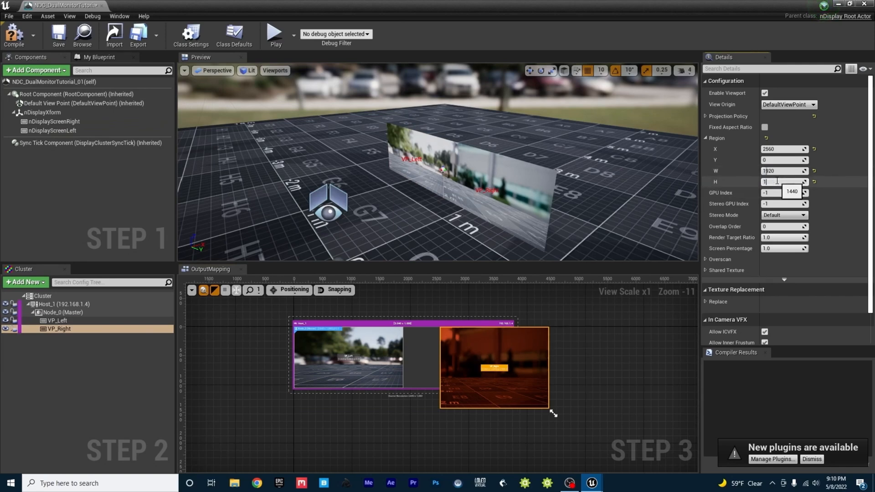
pyautogui.write('1080')
pyautogui.press('Return')
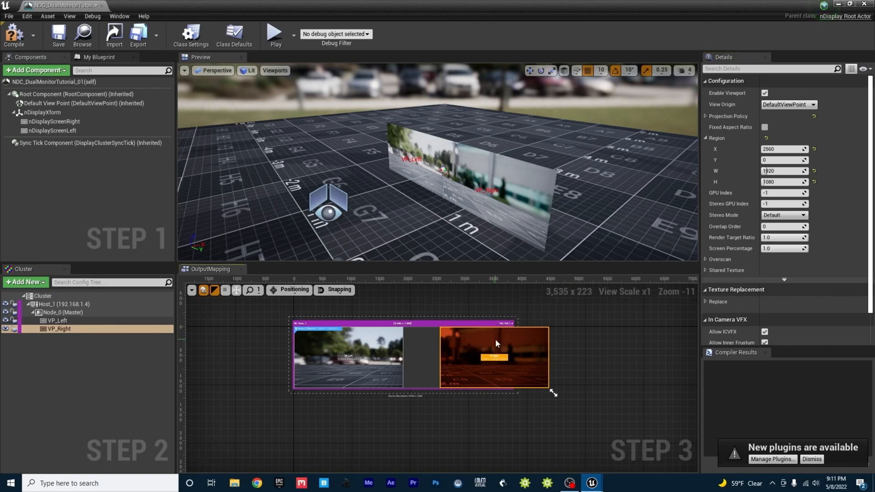
pyautogui.moveTo(495, 339); pyautogui.dragTo(459, 338)
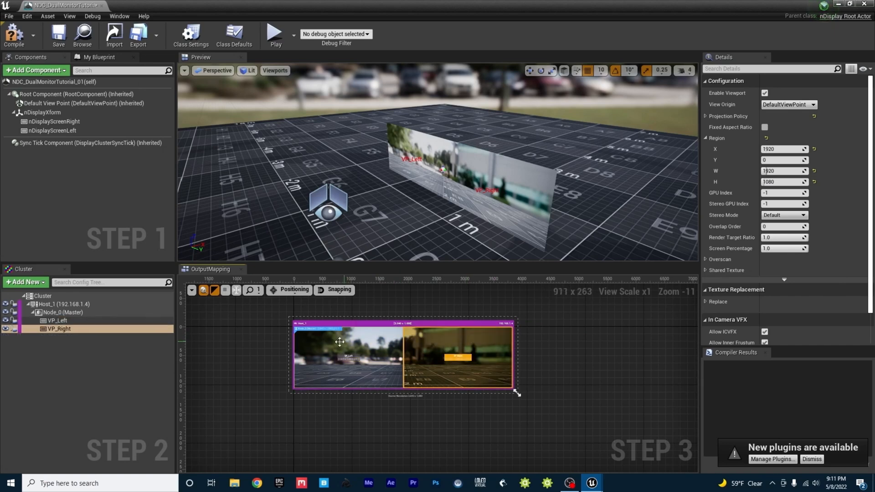
# Step: Check the host and both viewports in the output mapping, and compile and save the configuration
pyautogui.scroll(4, 391, 371)
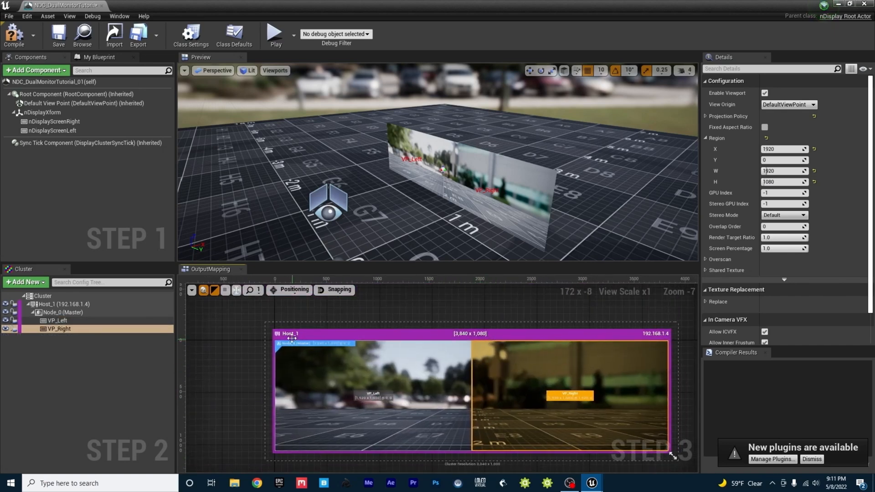
pyautogui.click(295, 337)
pyautogui.click(359, 382)
pyautogui.click(514, 386)
pyautogui.click(14, 34)
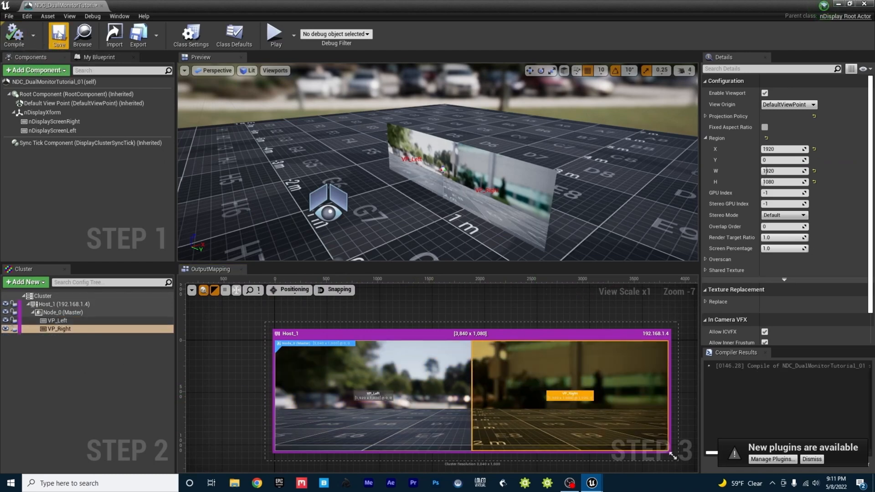
pyautogui.click(58, 34)
# Step: Examine the root component and the left and right screens from several angles in the 3D preview
pyautogui.moveTo(394, 187); pyautogui.dragTo(576, 193, button='right')
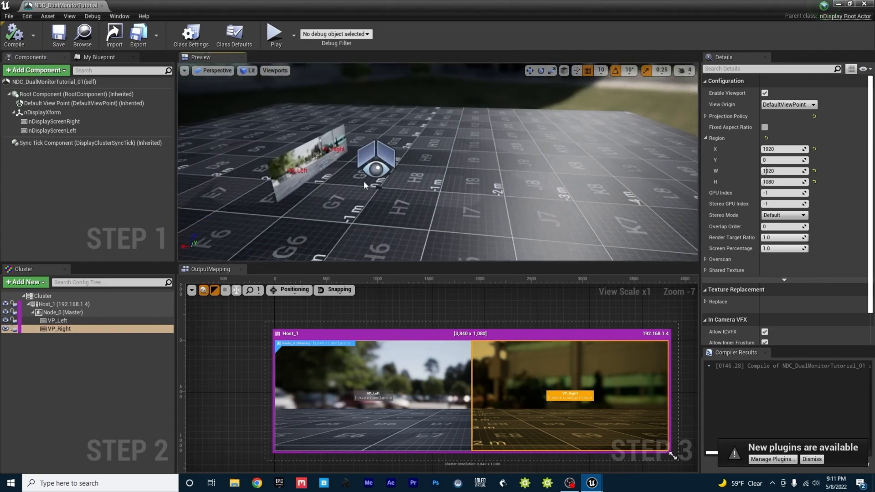
pyautogui.click(385, 198)
pyautogui.click(378, 175)
pyautogui.click(381, 188)
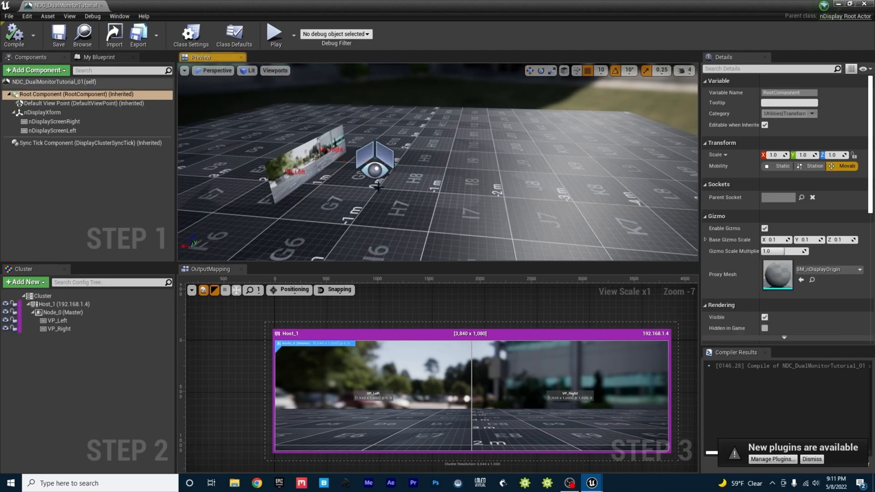
pyautogui.moveTo(299, 168); pyautogui.dragTo(300, 169, button='right')
pyautogui.click(312, 160)
pyautogui.click(294, 170)
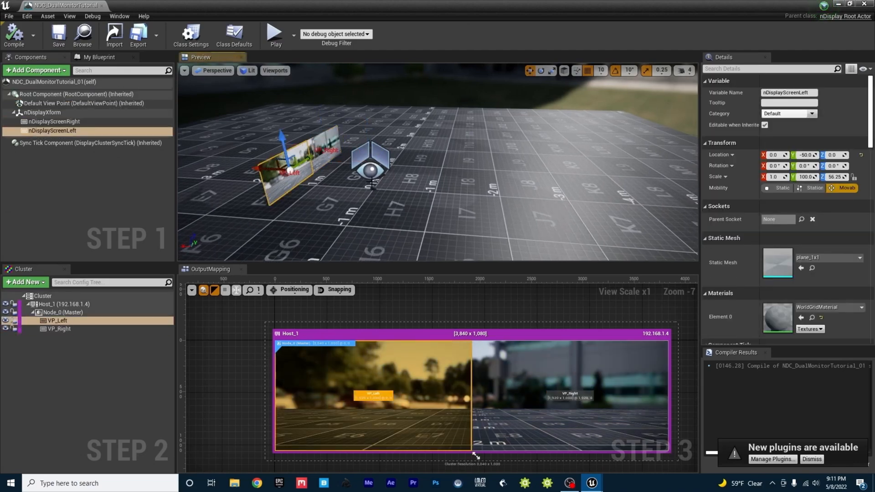
pyautogui.keyDown('alt'); pyautogui.moveTo(372, 181); pyautogui.dragTo(348, 182); pyautogui.keyUp('alt')
pyautogui.moveTo(348, 181); pyautogui.dragTo(228, 178, button='right')
pyautogui.moveTo(379, 158); pyautogui.dragTo(378, 158, button='right')
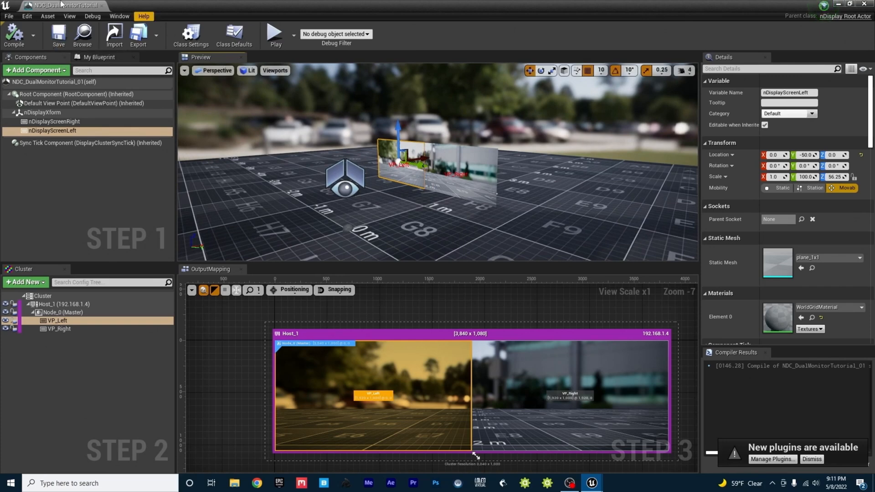
# Step: Recompile the configuration and place NDC_DualMonitorTutorial_01 in the level beside the player start, at about X -470, Y 30, Z 60
pyautogui.click(14, 33)
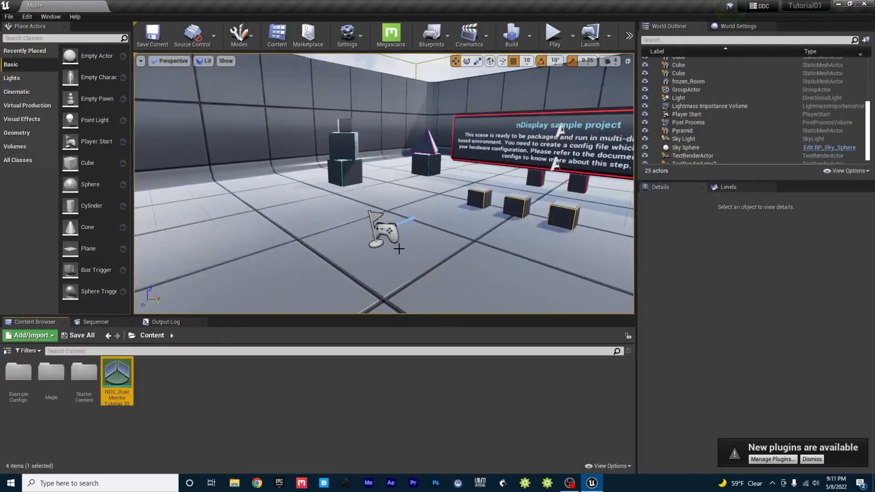
pyautogui.moveTo(399, 249); pyautogui.dragTo(438, 249, button='right')
pyautogui.moveTo(117, 376); pyautogui.dragTo(371, 234)
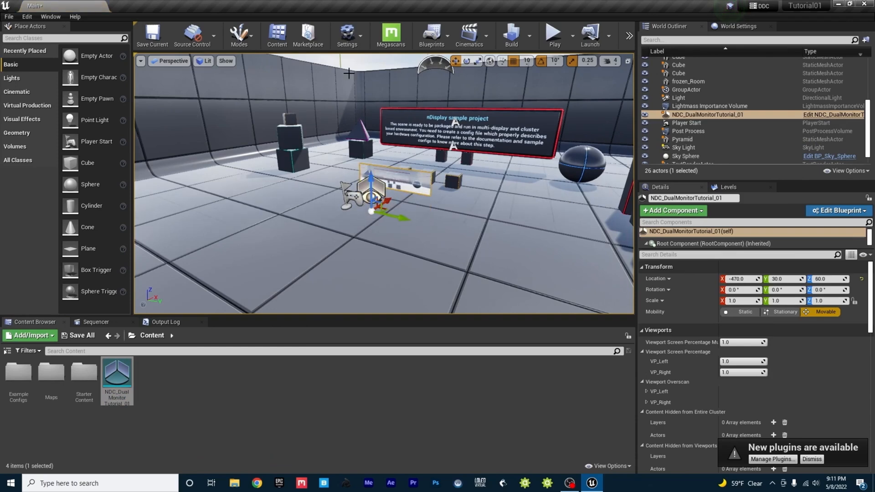
# Step: Set the UDP Messaging plugin's unicast endpoint to 192.168.1.4:0 in the project settings and close them
pyautogui.click(359, 34)
pyautogui.click(369, 74)
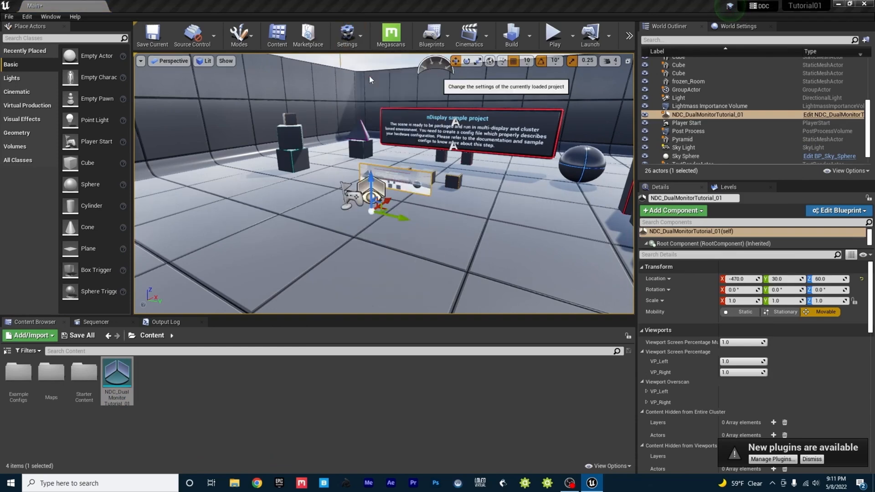
pyautogui.scroll(-15, 321, 280)
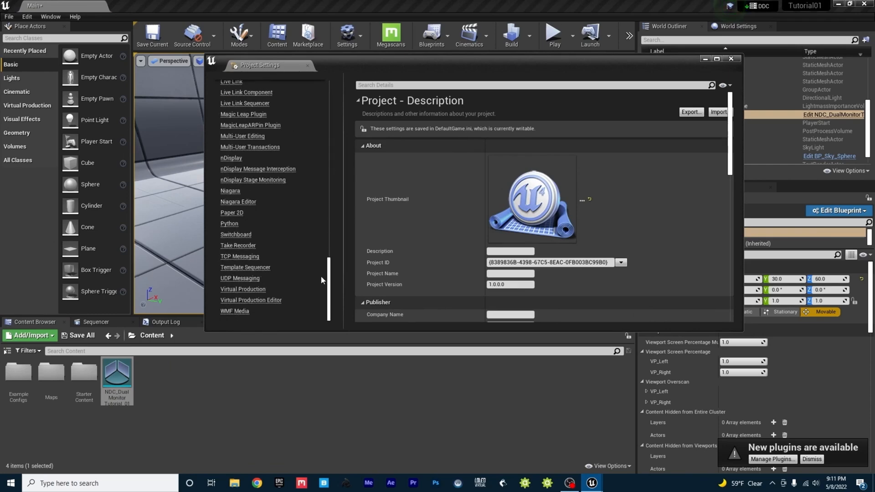
pyautogui.click(234, 278)
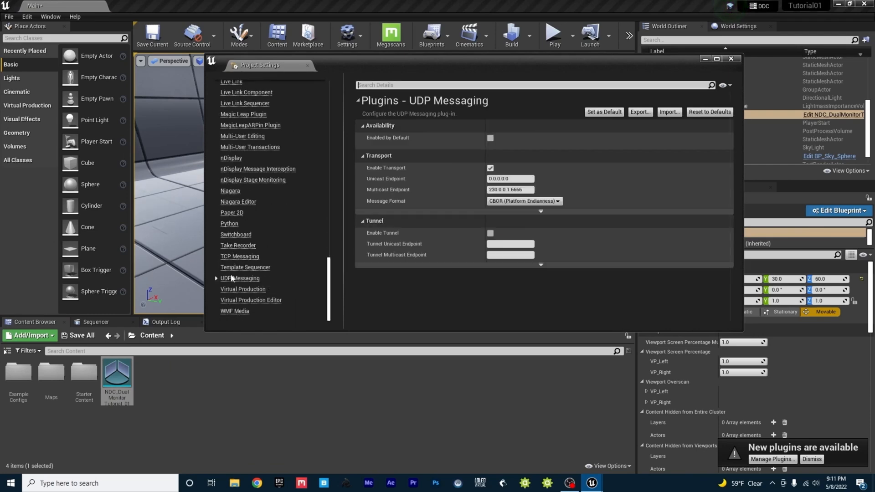
pyautogui.click(505, 179)
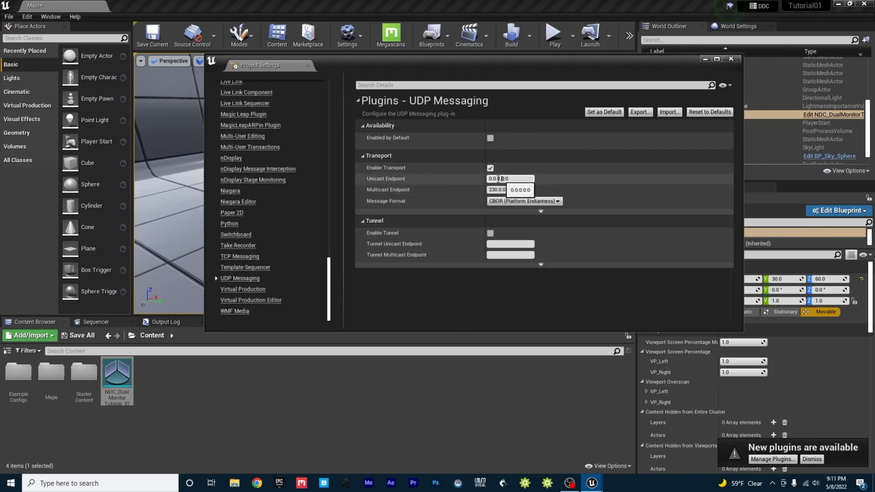
pyautogui.write('192.168.1.4')
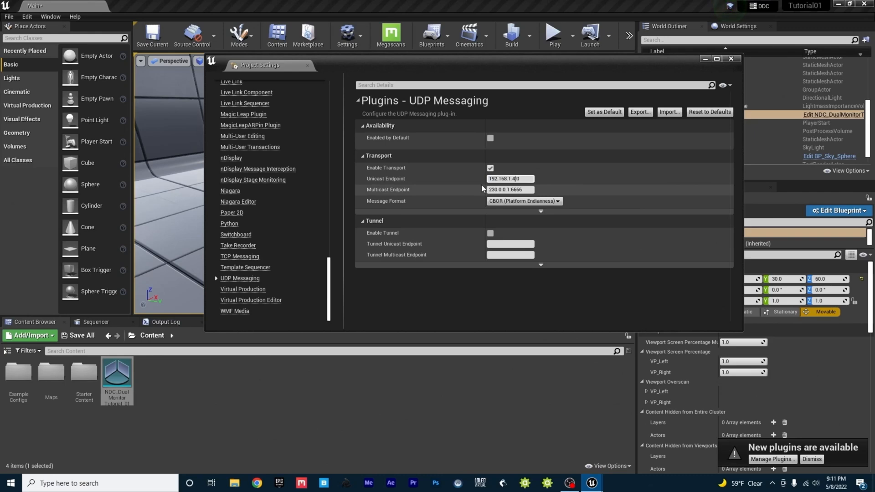
pyautogui.press('Return')
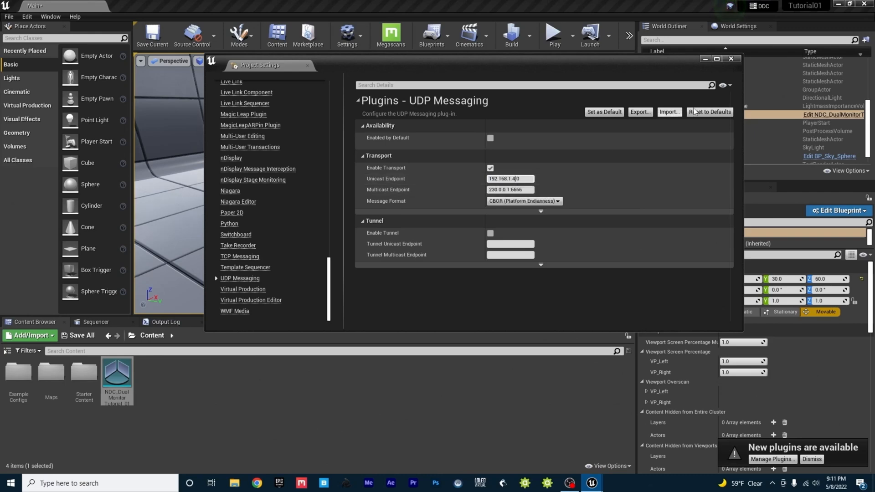
pyautogui.click(732, 60)
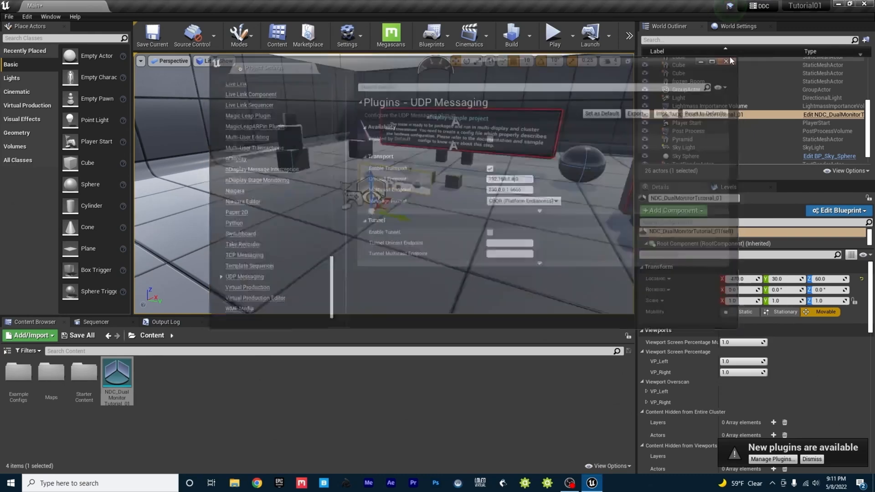
# Step: Open the Multi-User Browser from the developer tools
pyautogui.click(51, 16)
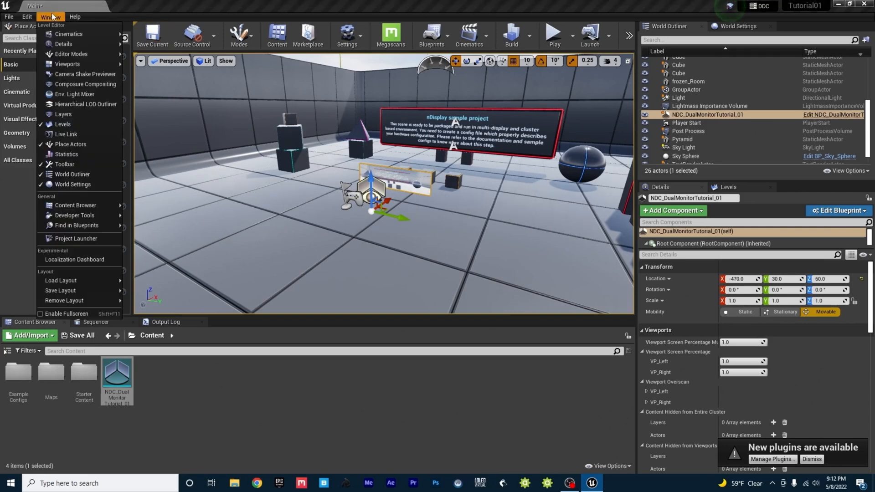
pyautogui.moveTo(76, 221)
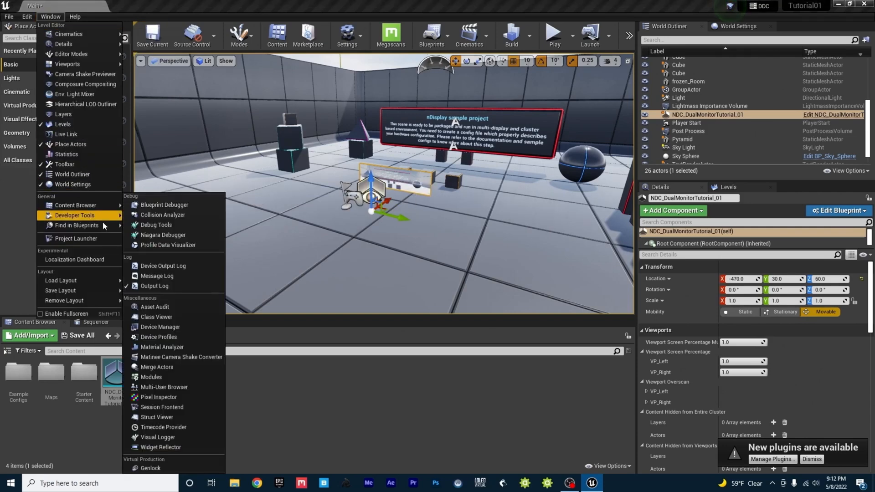
pyautogui.click(164, 387)
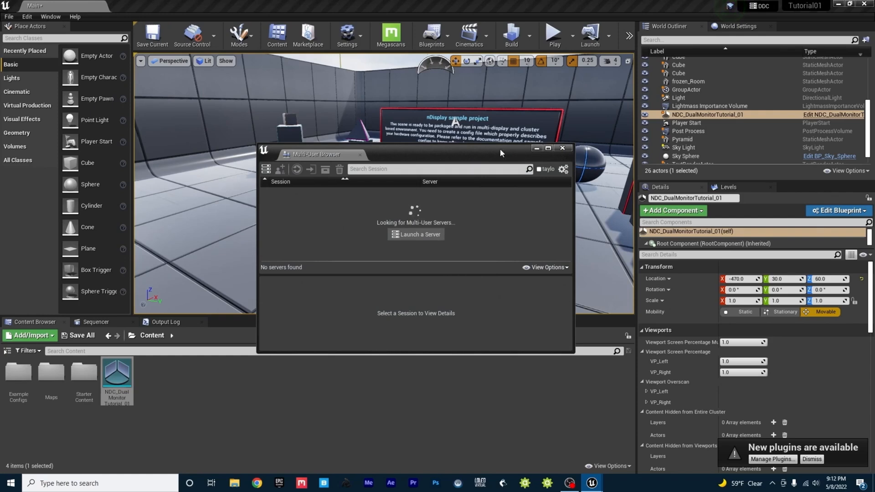
# Step: Launch the SwitchboardListener from the level editor
pyautogui.click(628, 39)
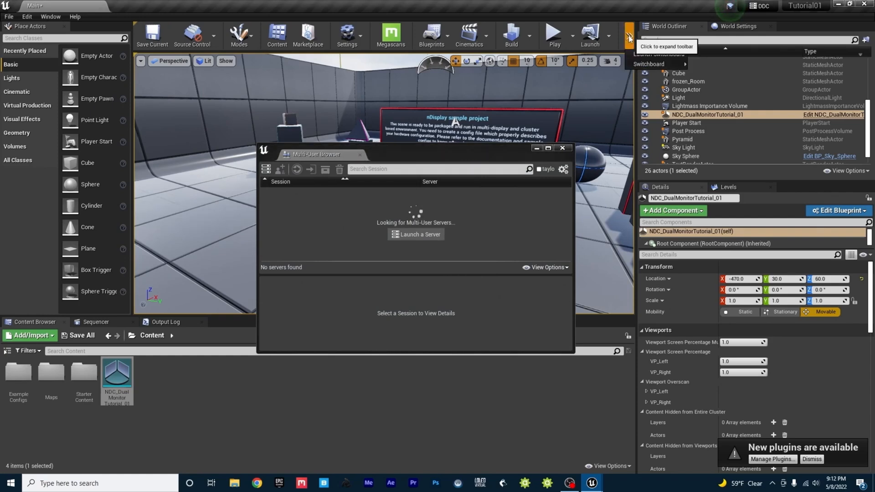
pyautogui.moveTo(645, 65)
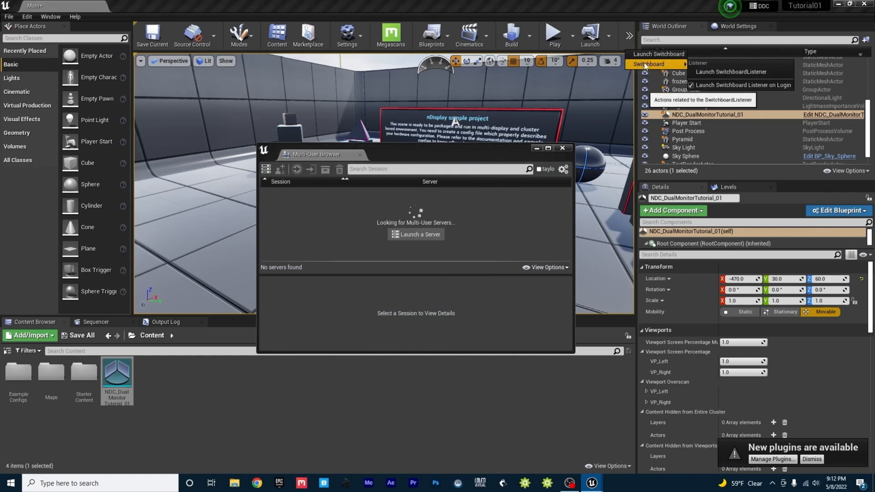
pyautogui.click(718, 72)
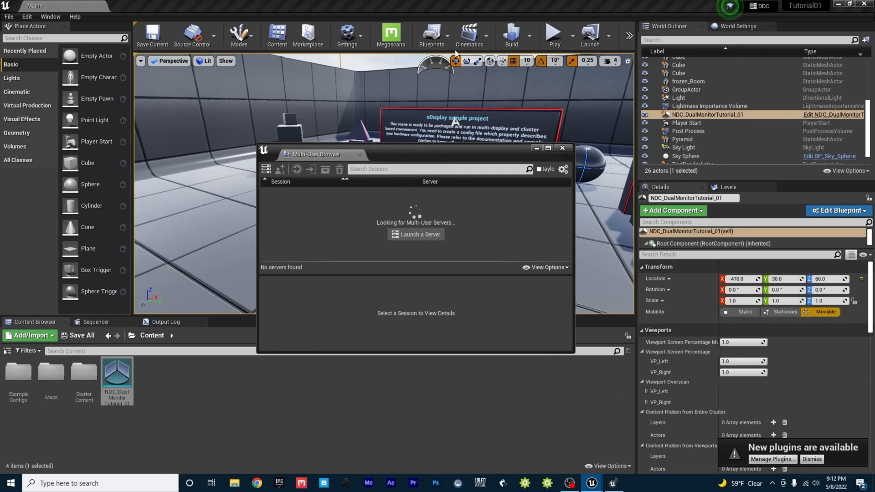
# Step: Search the plugins for "switch" to check whether Switchboard is enabled, and close the plugin browser
pyautogui.click(347, 34)
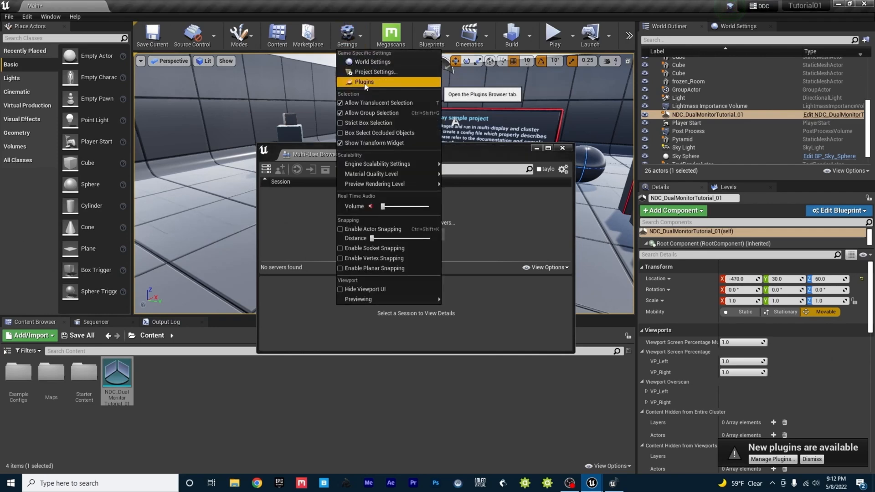
pyautogui.click(365, 82)
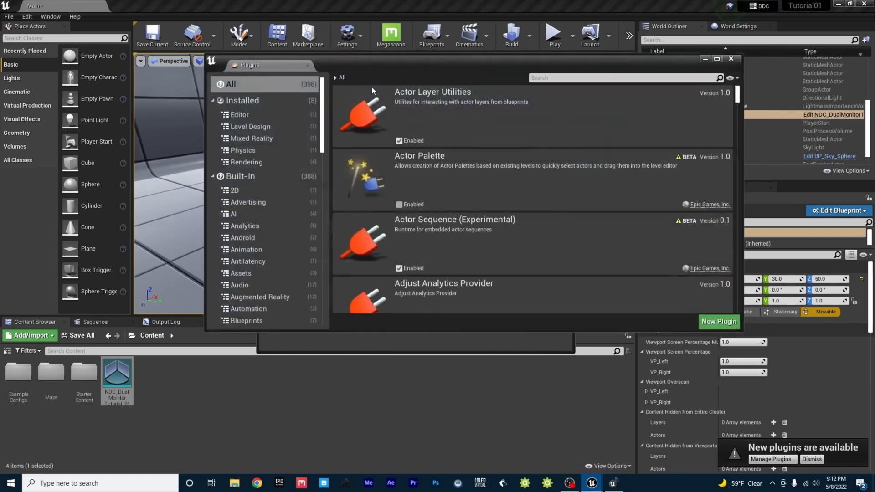
pyautogui.write('switch')
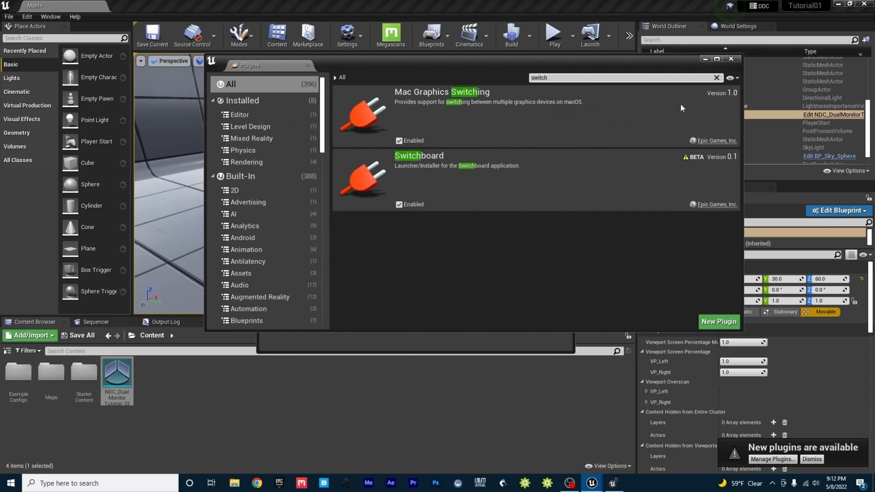
pyautogui.click(734, 58)
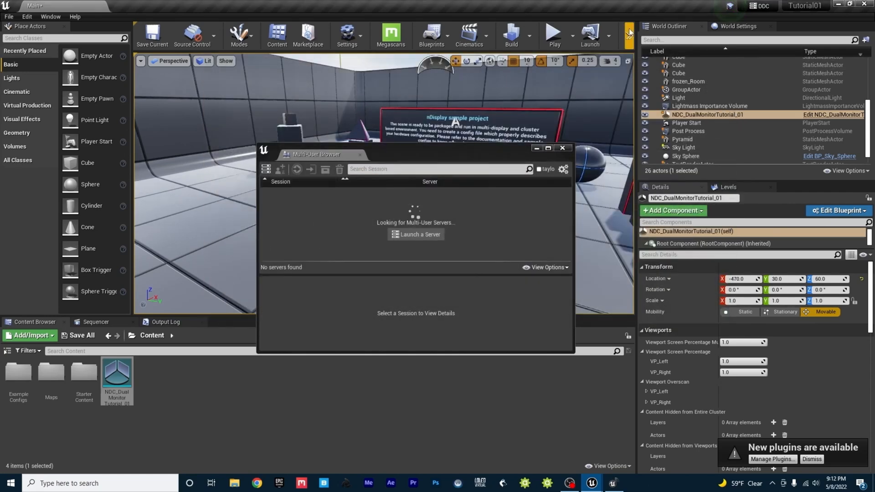
# Step: Launch the Switchboard application from the level editor
pyautogui.click(629, 35)
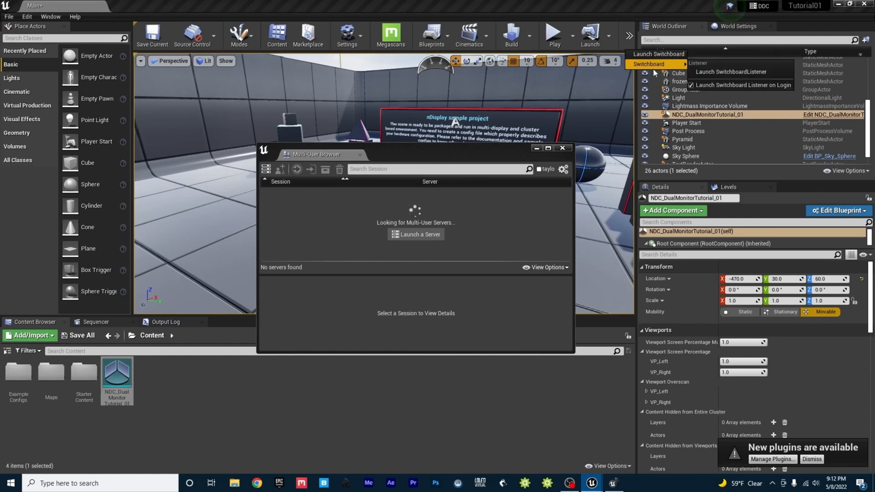
pyautogui.click(651, 53)
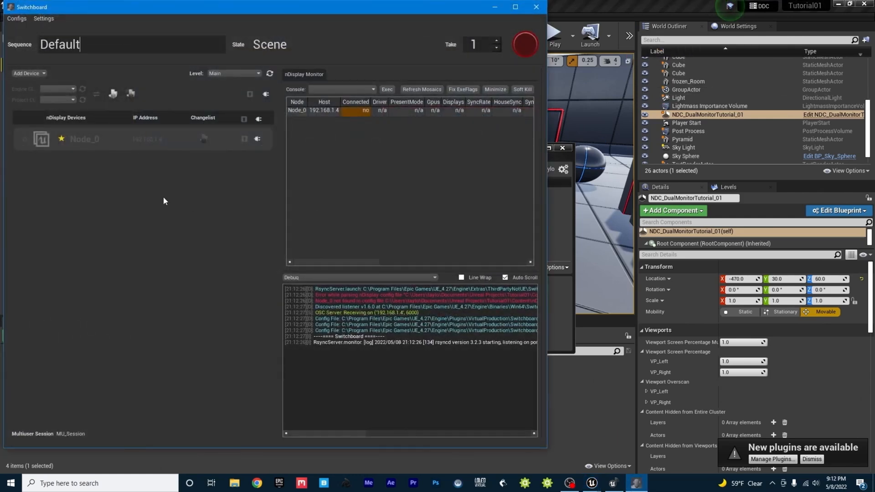
# Step: Delete the current Tutorial01 Switchboard configuration and dismiss the dialog for adding a new one
pyautogui.click(24, 18)
pyautogui.click(32, 35)
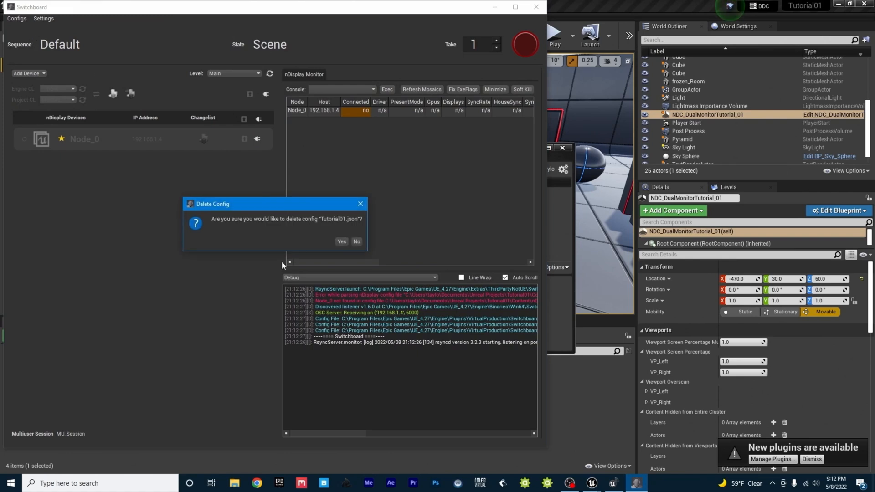
pyautogui.click(342, 242)
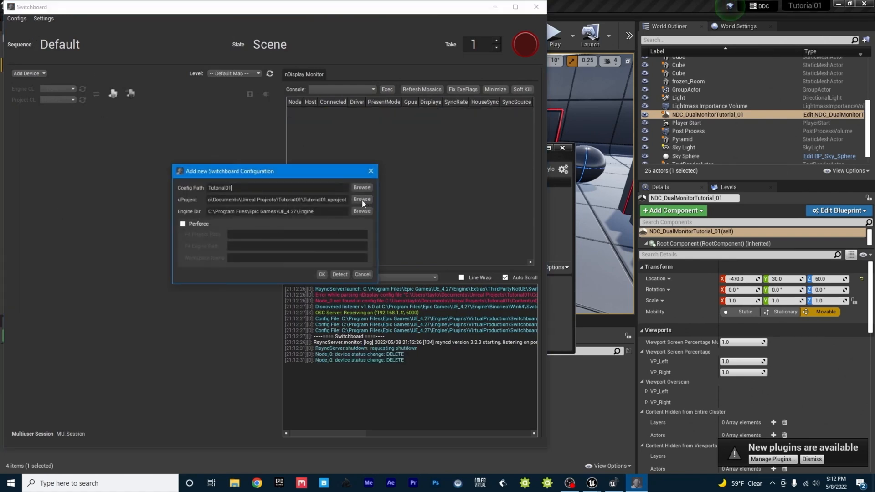
pyautogui.click(362, 274)
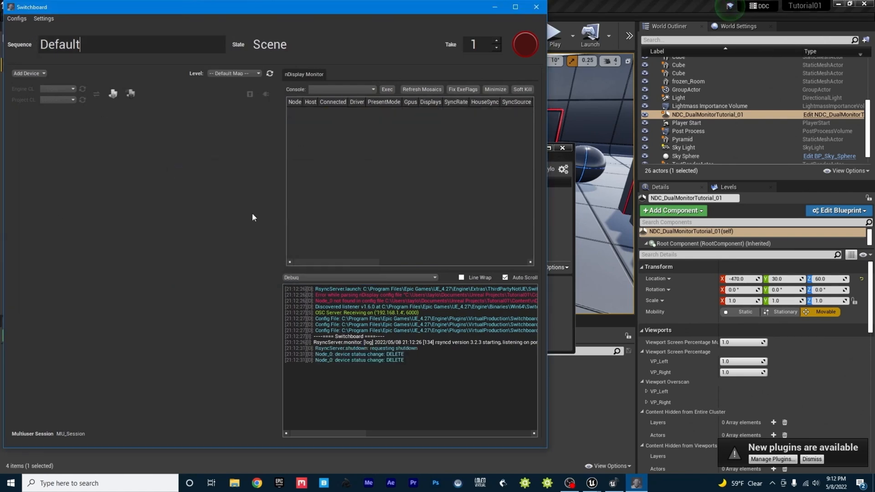
# Step: Create a new Switchboard configuration named Tutorial01 with Tutorial01.uproject as its project file
pyautogui.click(18, 19)
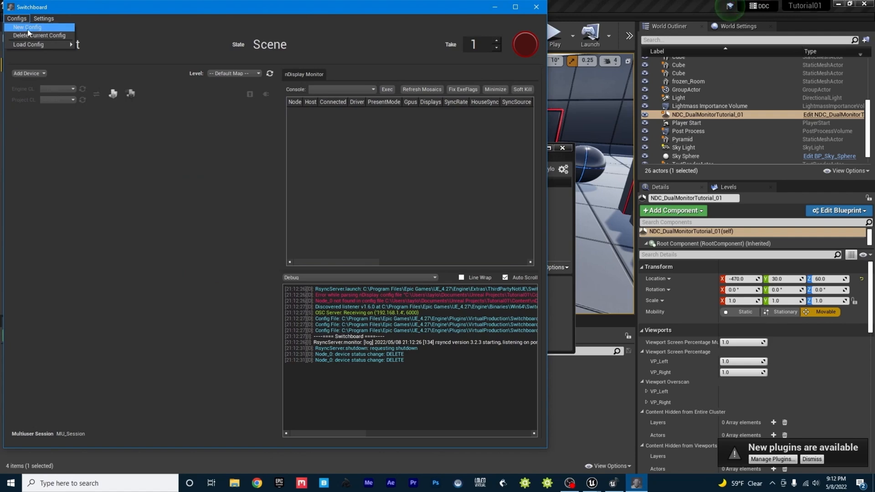
pyautogui.click(28, 28)
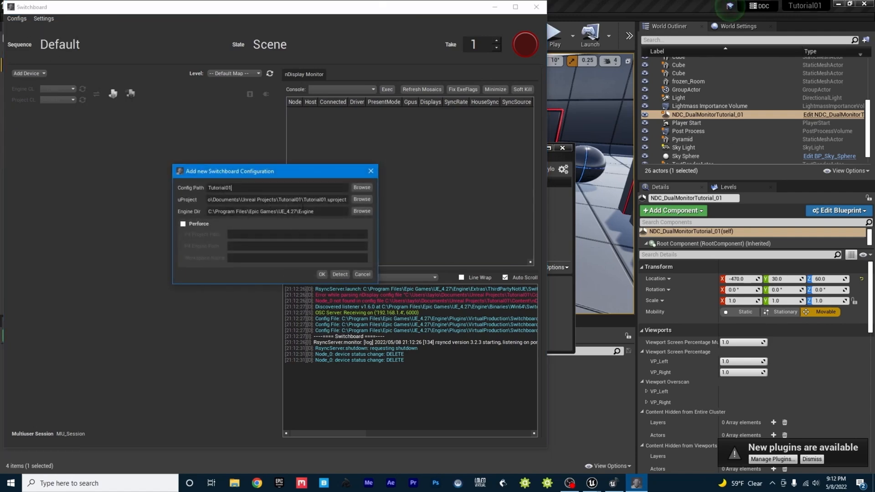
pyautogui.click(362, 200)
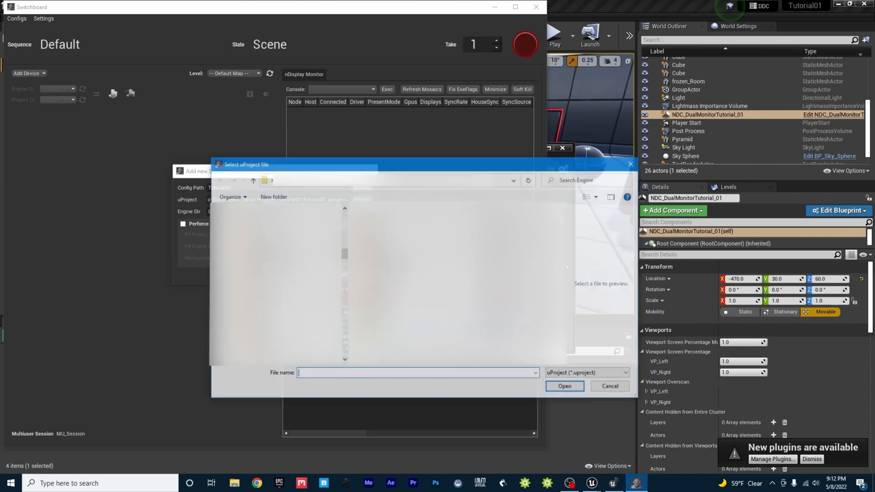
pyautogui.moveTo(348, 257); pyautogui.dragTo(347, 206)
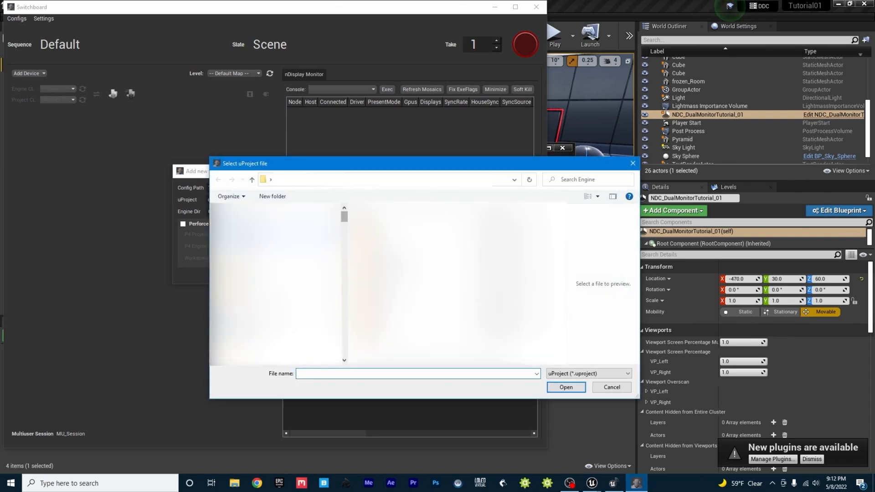
pyautogui.click(256, 241)
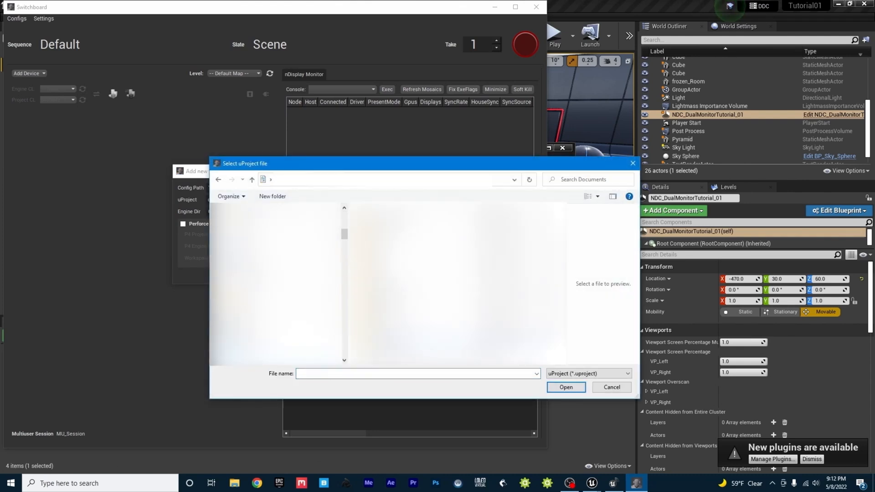
pyautogui.doubleClick(399, 343)
pyautogui.doubleClick(410, 349)
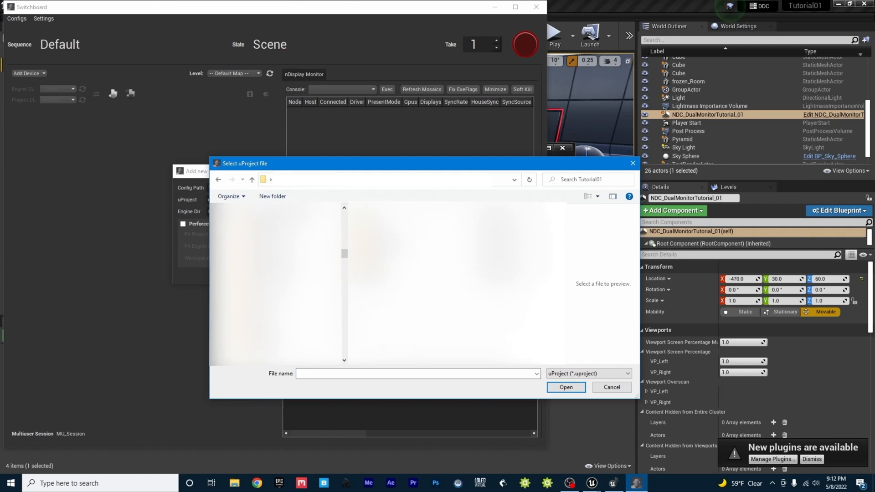
pyautogui.click(410, 279)
pyautogui.click(572, 389)
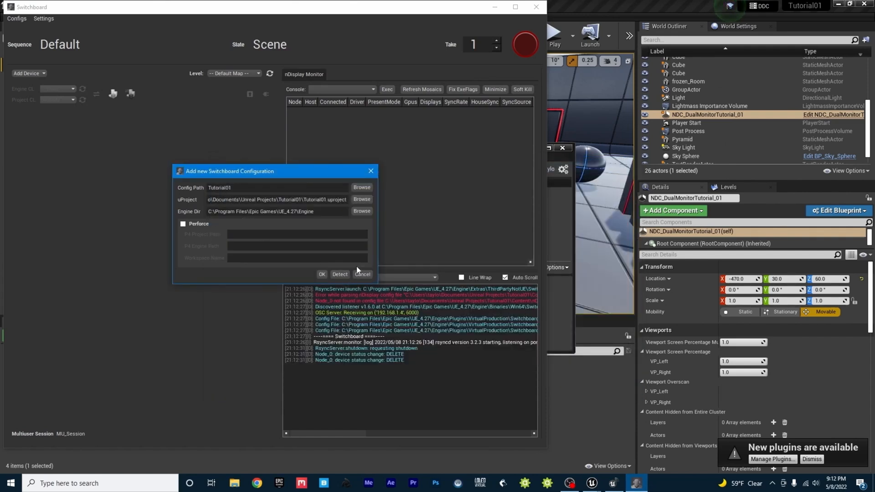
pyautogui.click(322, 274)
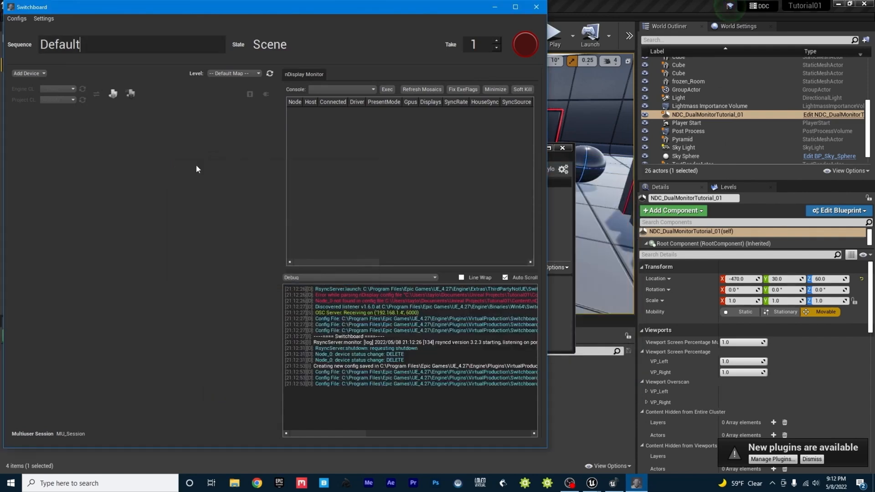
# Step: Add an nDisplay device by populating the config files and choosing NDC_DualMonitorTutorial_01.uasset
pyautogui.click(28, 73)
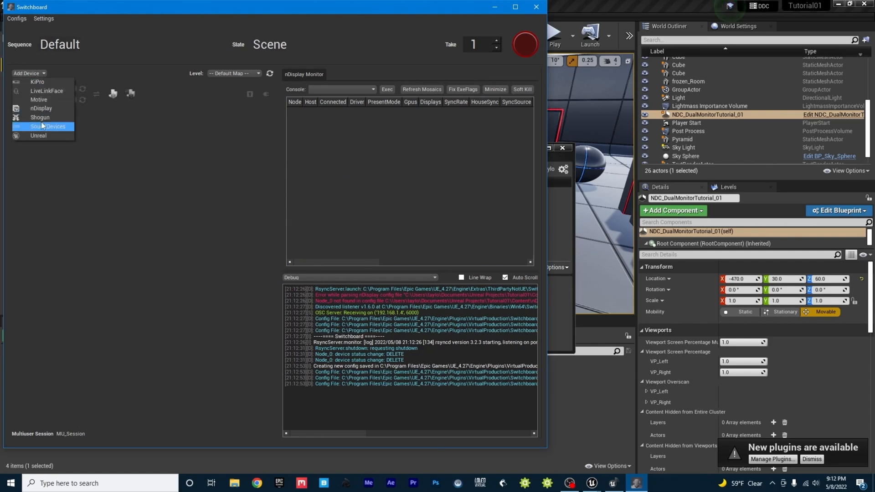
pyautogui.click(42, 108)
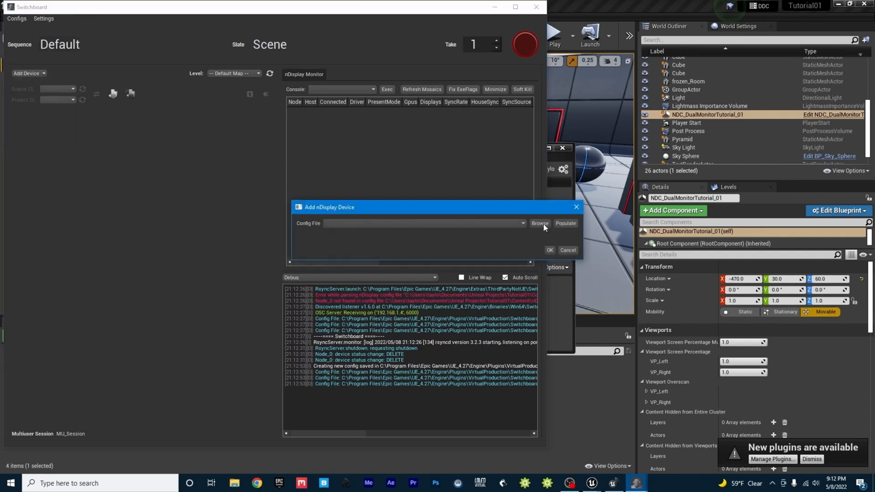
pyautogui.click(569, 224)
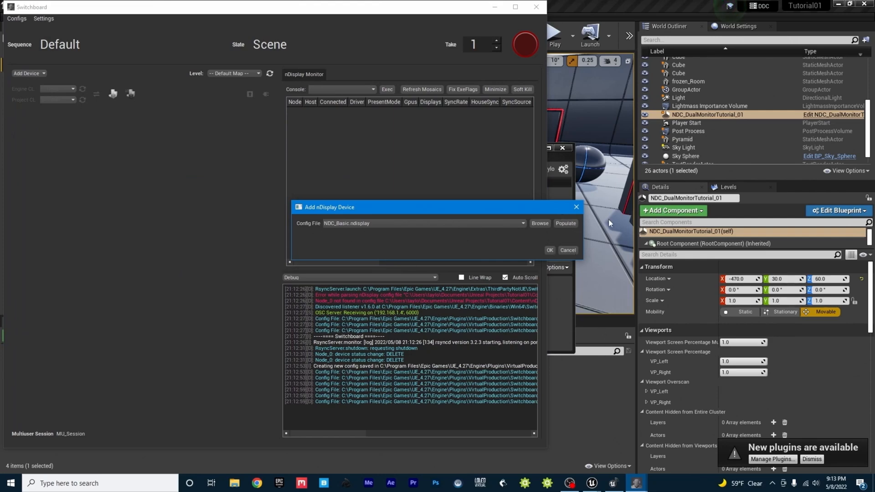
pyautogui.click(523, 223)
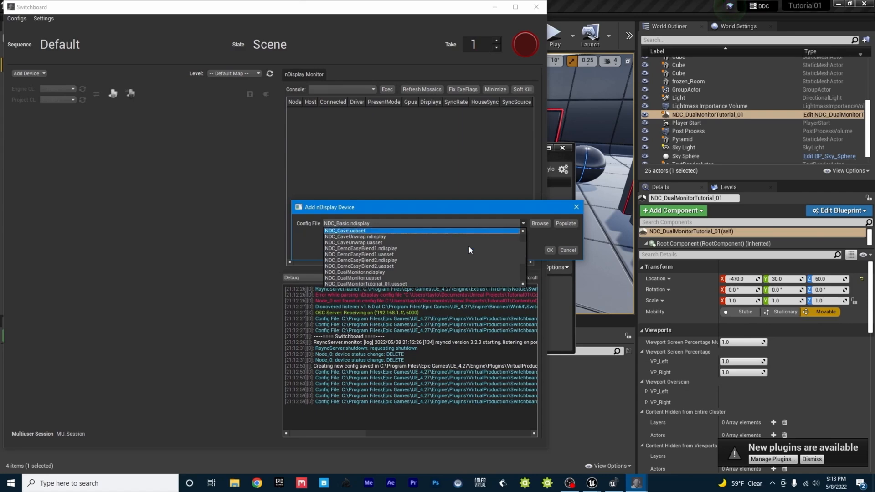
pyautogui.click(374, 242)
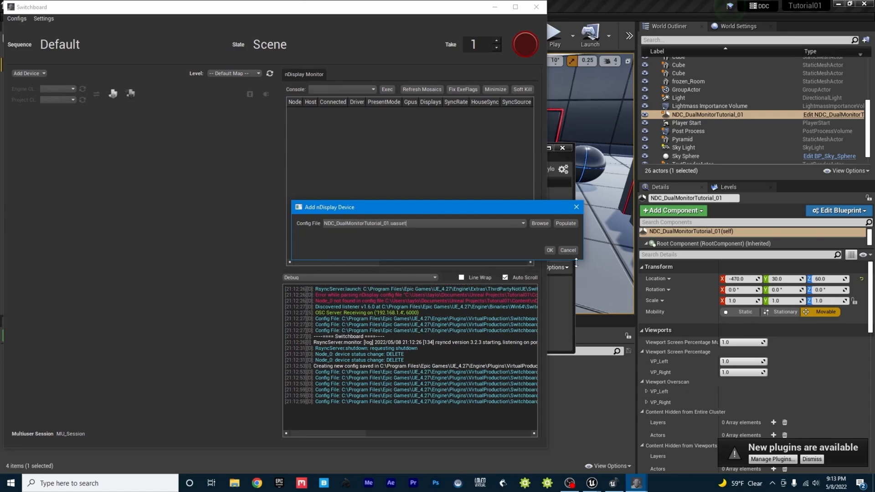
pyautogui.click(550, 250)
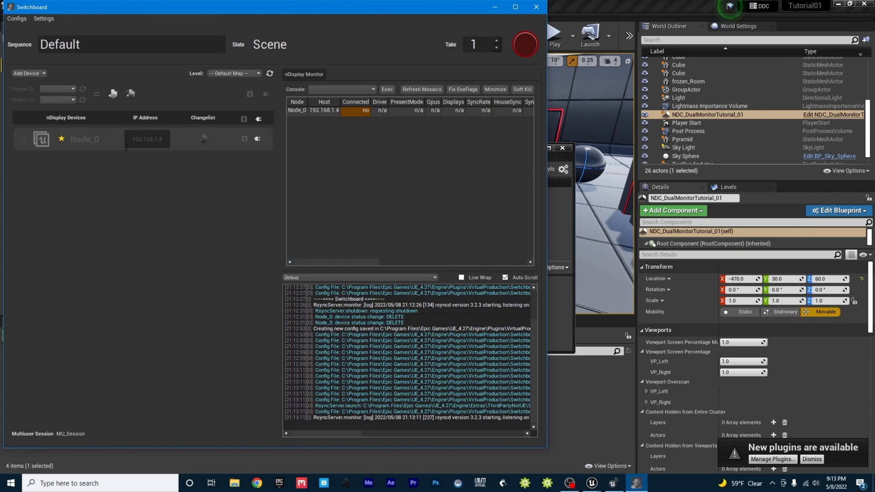
# Step: Set the Switchboard level to Main
pyautogui.click(174, 145)
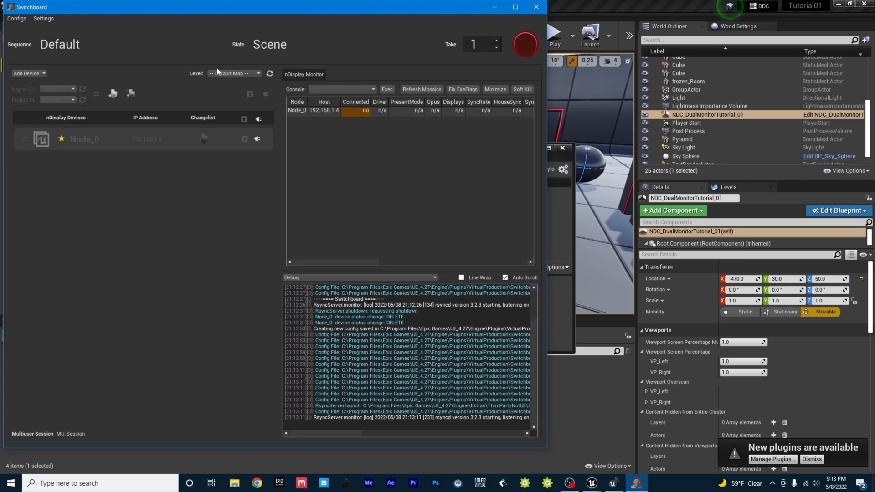
pyautogui.click(243, 78)
pyautogui.click(220, 93)
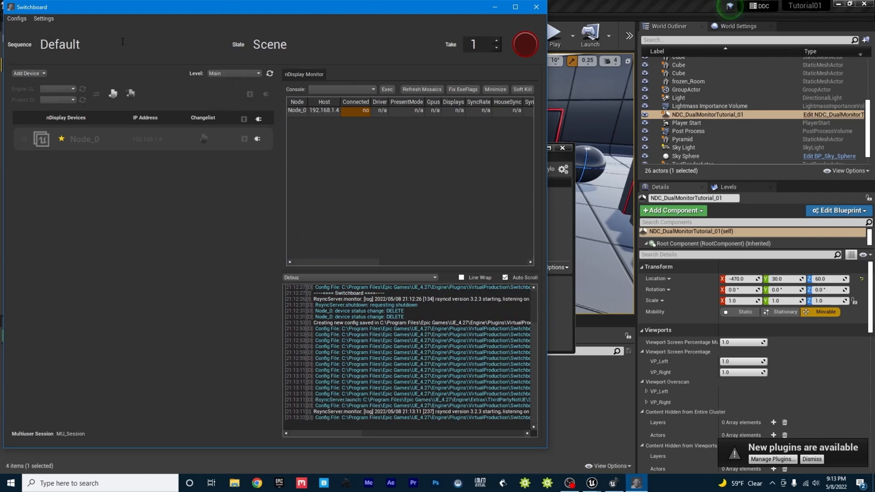
# Step: Enable Auto Join for the Multi User Server in the Switchboard settings, review the nDisplay and Node_0 settings, and close them
pyautogui.click(49, 28)
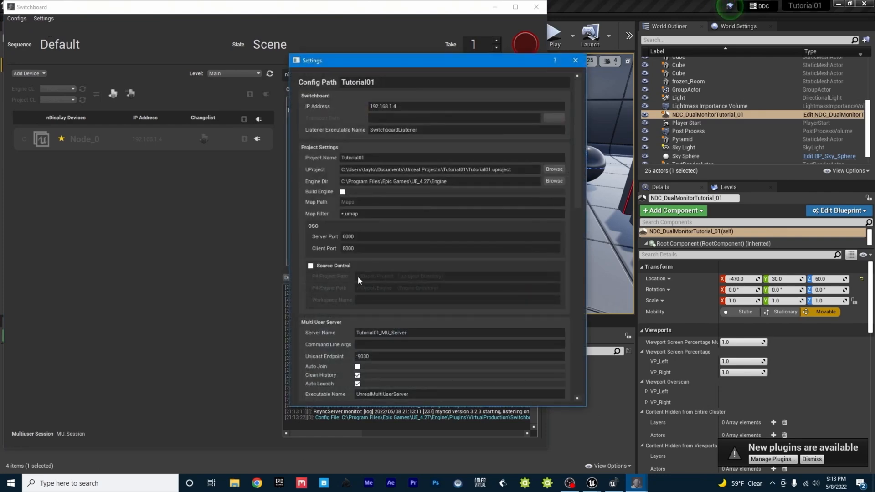
pyautogui.scroll(-15, 341, 345)
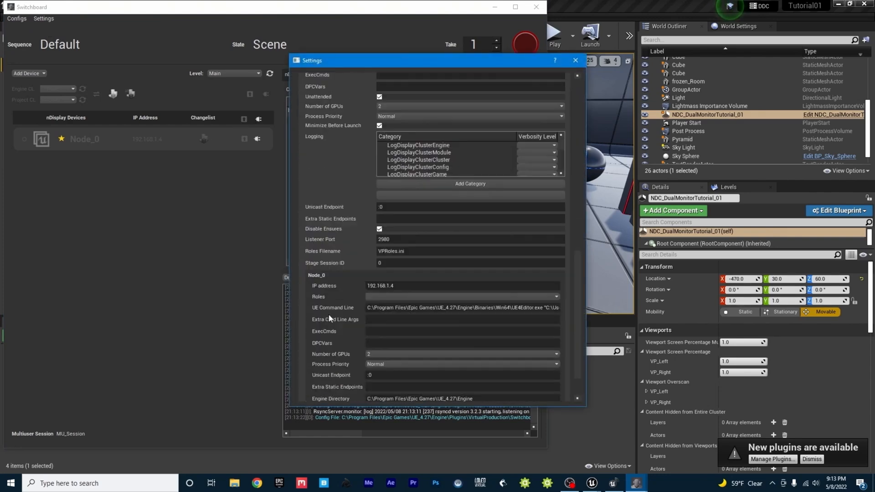
pyautogui.scroll(12, 324, 315)
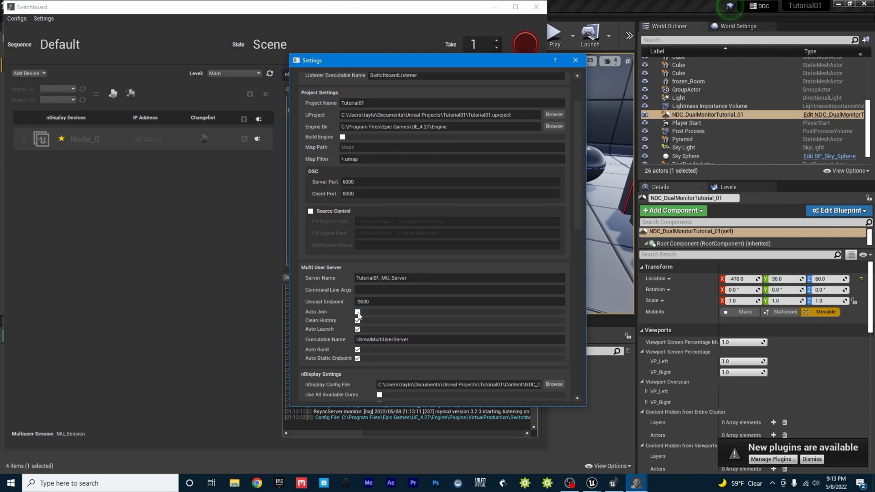
pyautogui.scroll(-5, 343, 315)
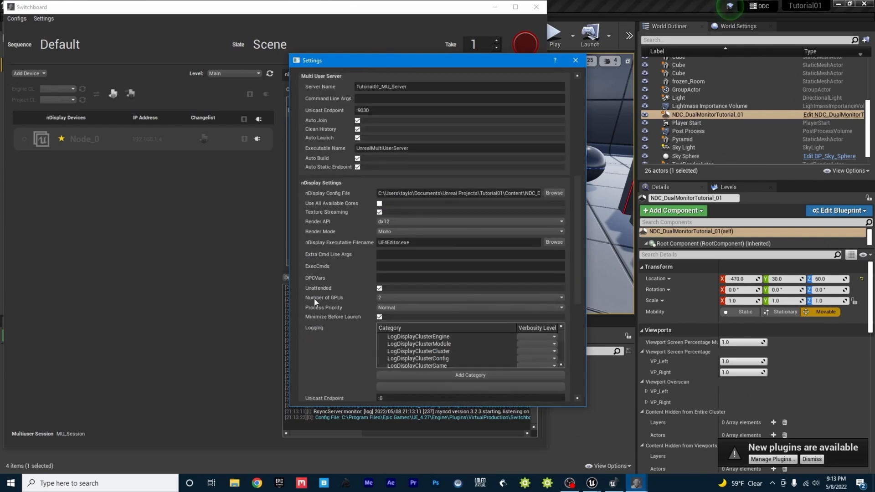
pyautogui.scroll(-5, 319, 299)
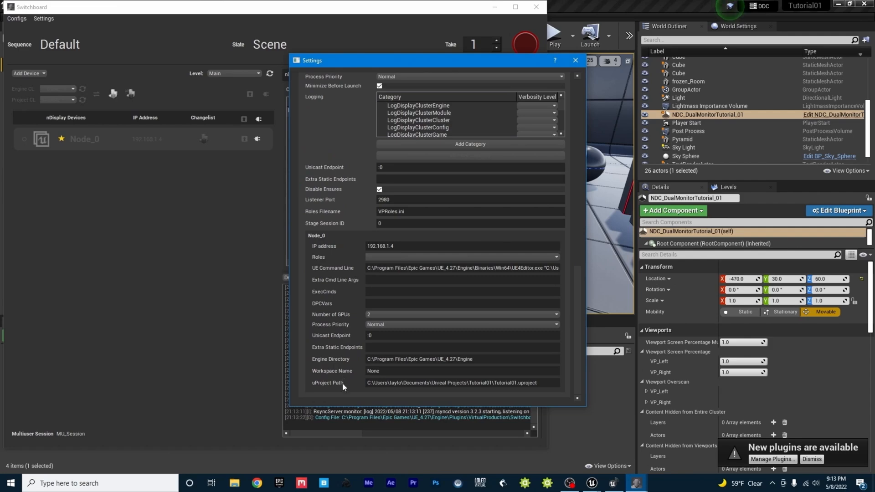
pyautogui.click(576, 61)
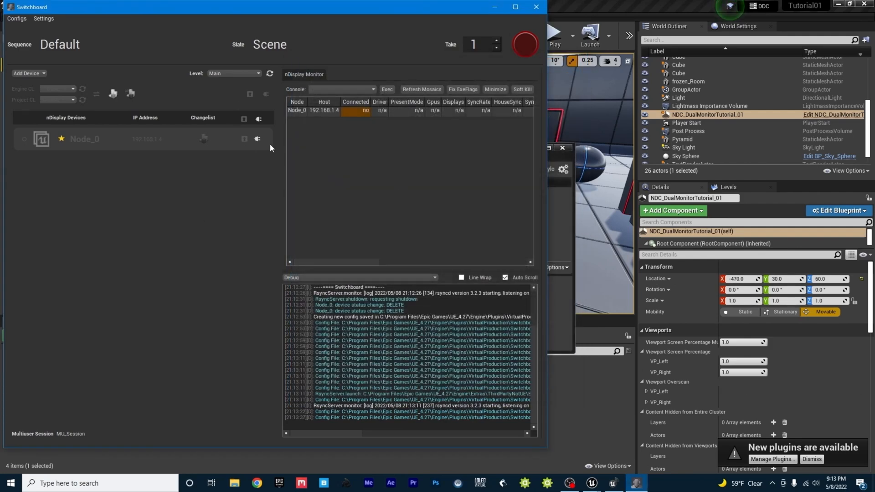
# Step: Connect and launch the Node_0 nDisplay device, and switch back to the Tutorial01 Unreal Editor window
pyautogui.click(259, 139)
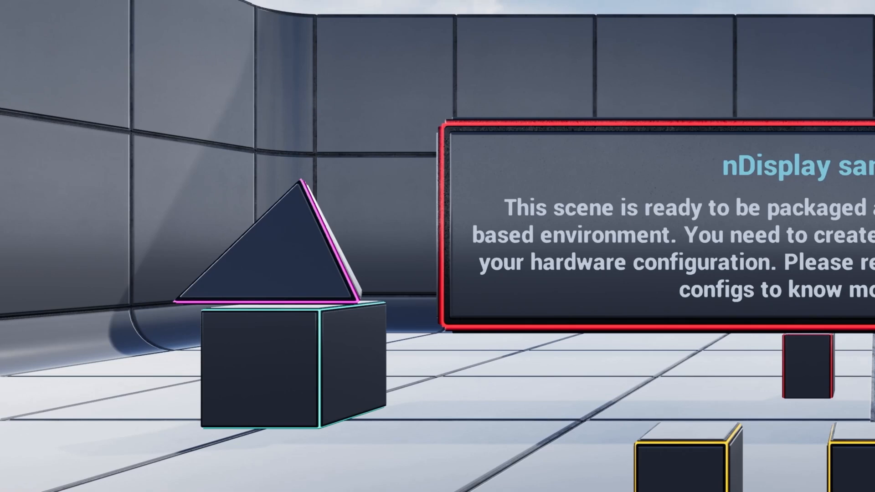
pyautogui.press('super')
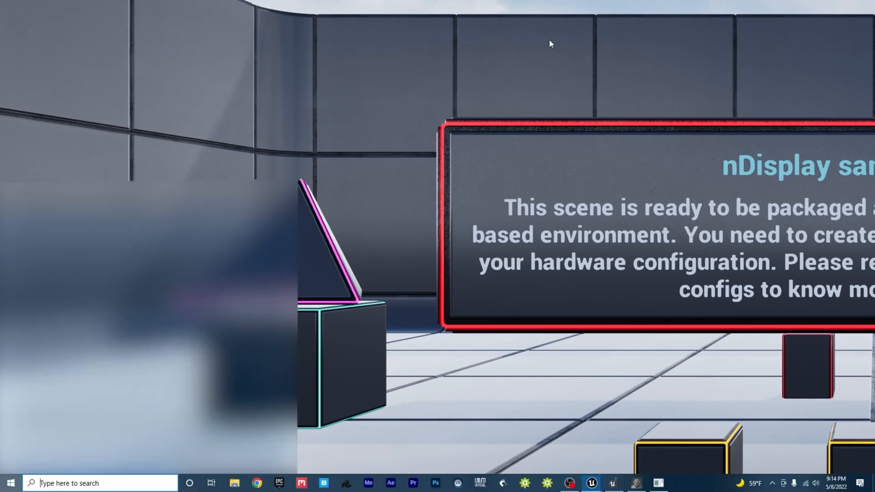
pyautogui.moveTo(591, 483)
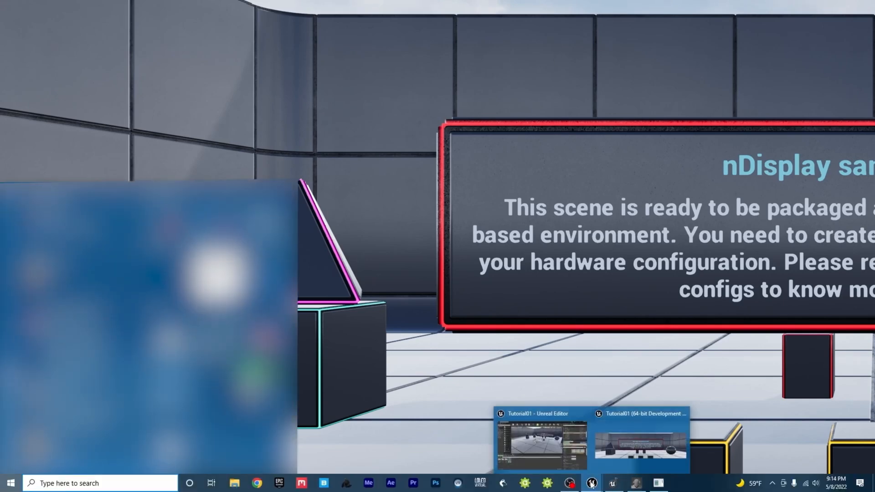
pyautogui.click(568, 426)
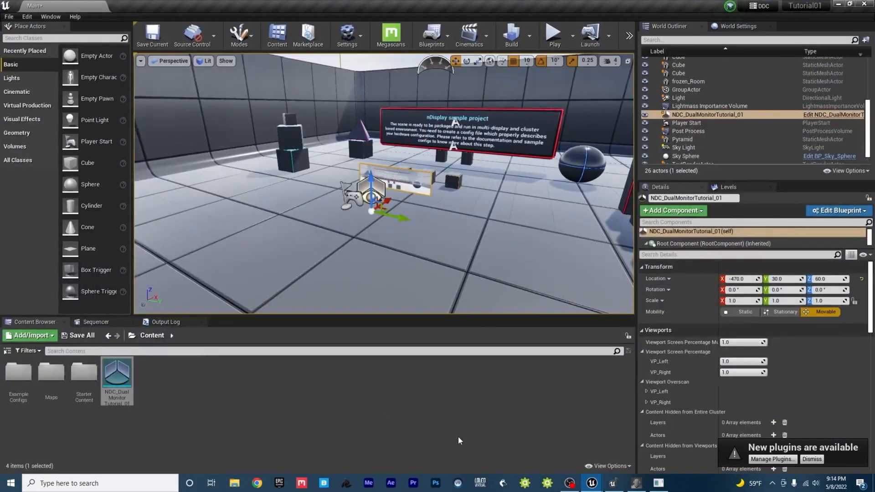
# Step: Bring up the Multi-User Browser, select MU_Session on Tutorial01_MU_Server, check Node_0 in Switchboard, and try to join the session
pyautogui.moveTo(591, 483)
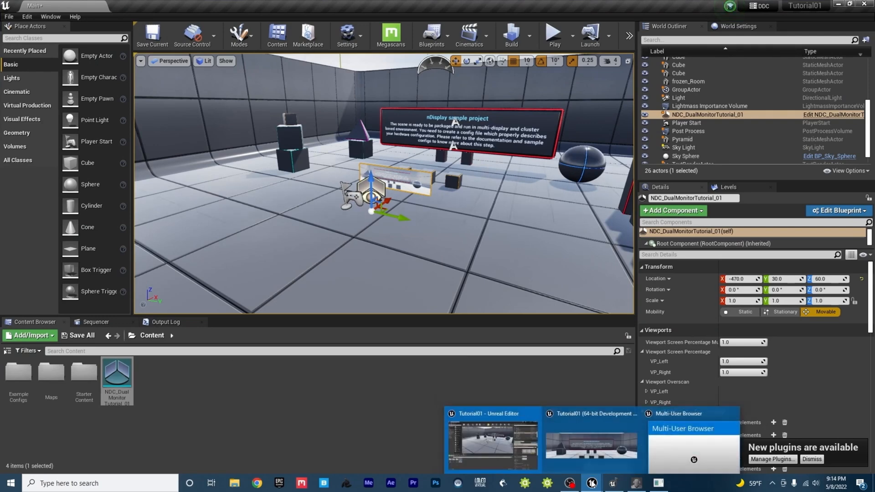
pyautogui.click(682, 432)
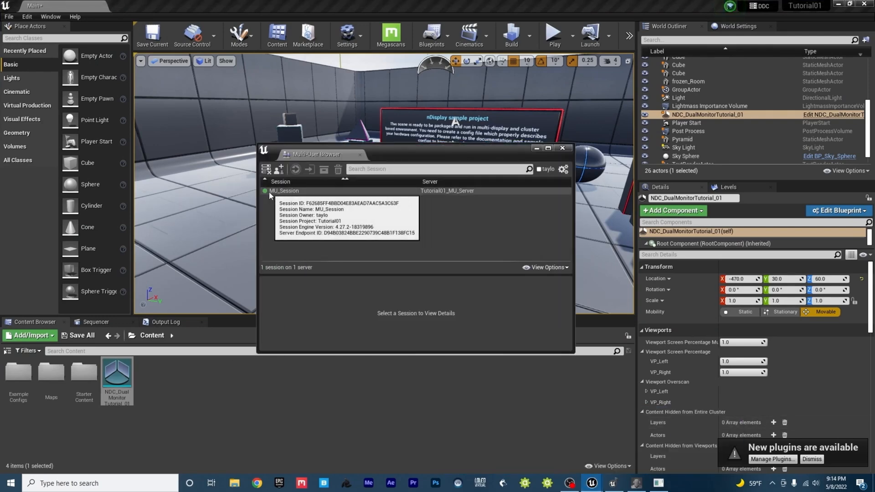
pyautogui.click(286, 191)
pyautogui.click(640, 485)
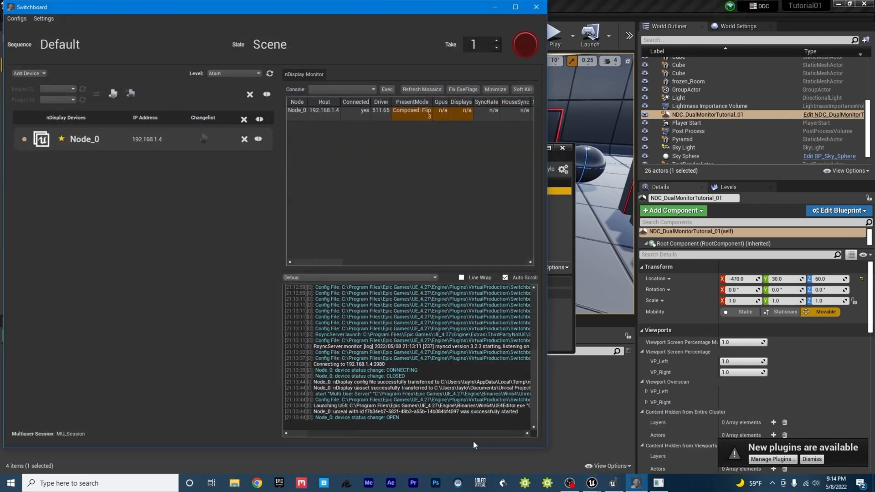
pyautogui.click(494, 10)
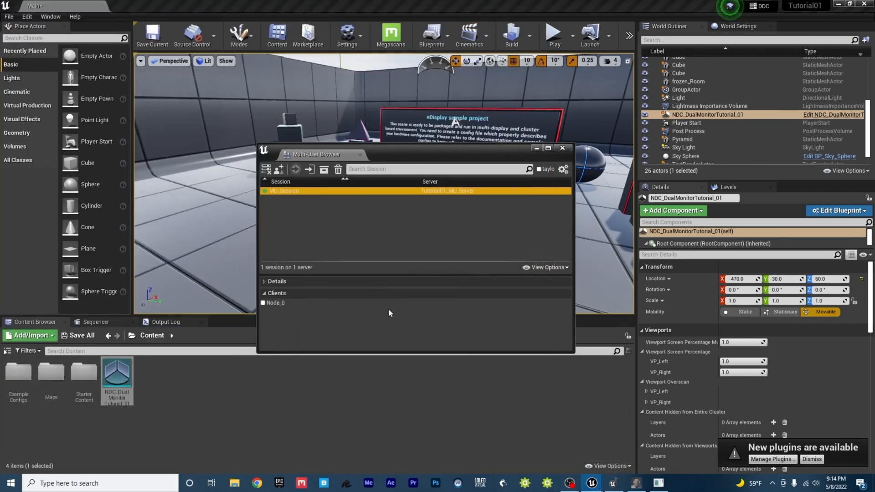
pyautogui.click(310, 170)
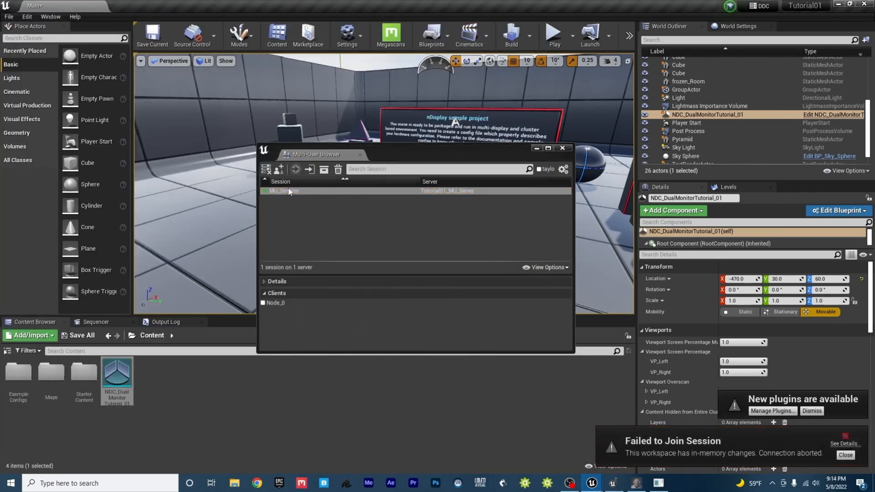
pyautogui.click(845, 455)
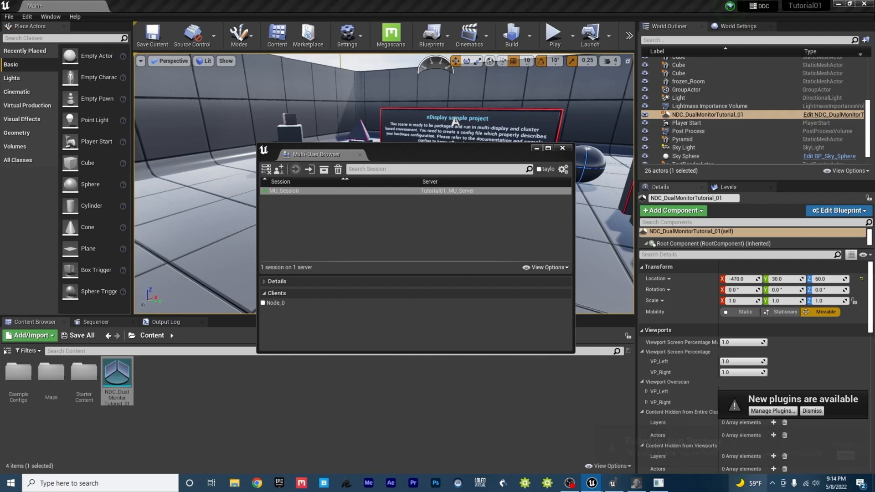
# Step: Stop the Node_0 nDisplay device in Switchboard, and join MU_Session from the Multi-User Browser in the Tutorial01 Unreal Editor
pyautogui.click(636, 483)
pyautogui.click(244, 139)
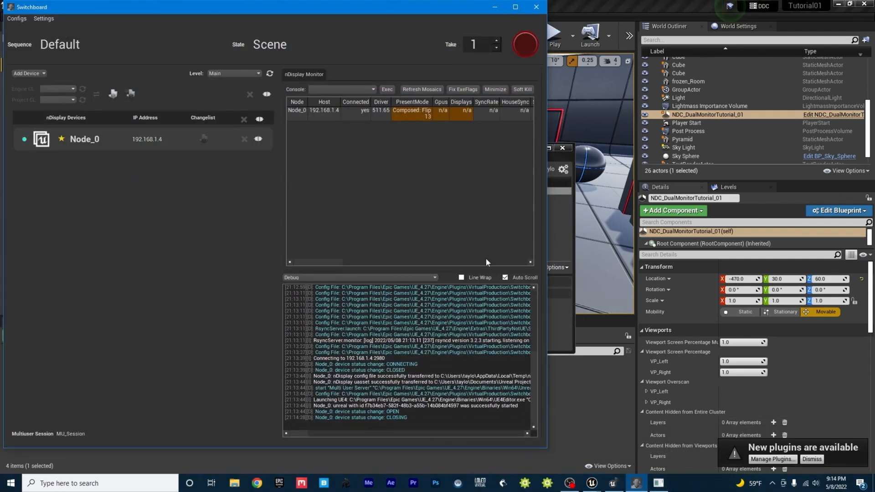
pyautogui.click(579, 11)
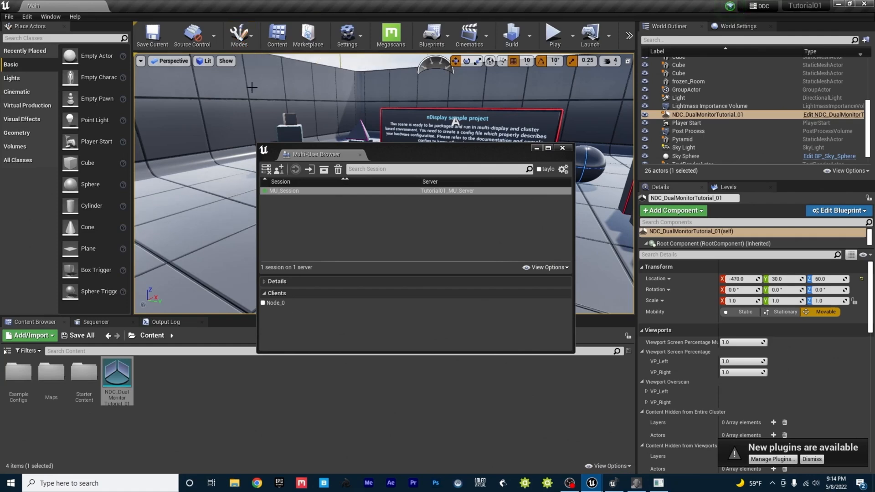
pyautogui.click(288, 190)
pyautogui.click(314, 171)
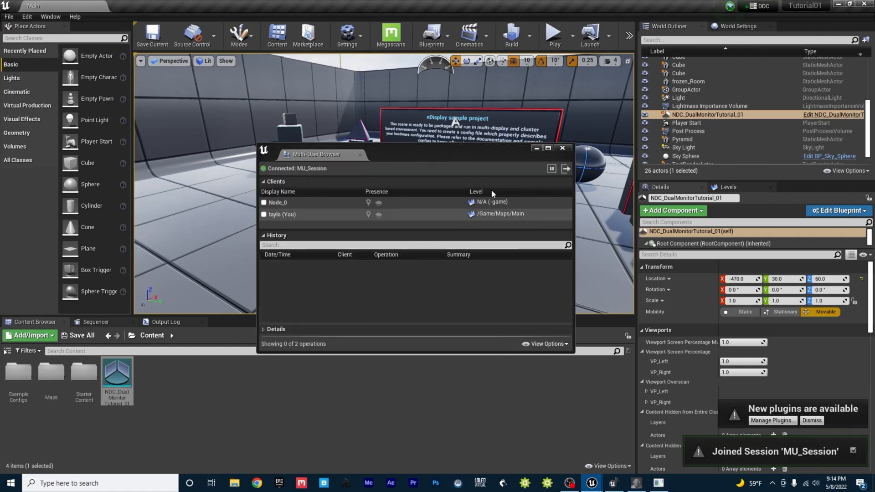
# Step: Relaunch the Node_0 nDisplay device from Switchboard, and bring the Tutorial01 Unreal Editor window back in front of the nDisplay output
pyautogui.click(636, 482)
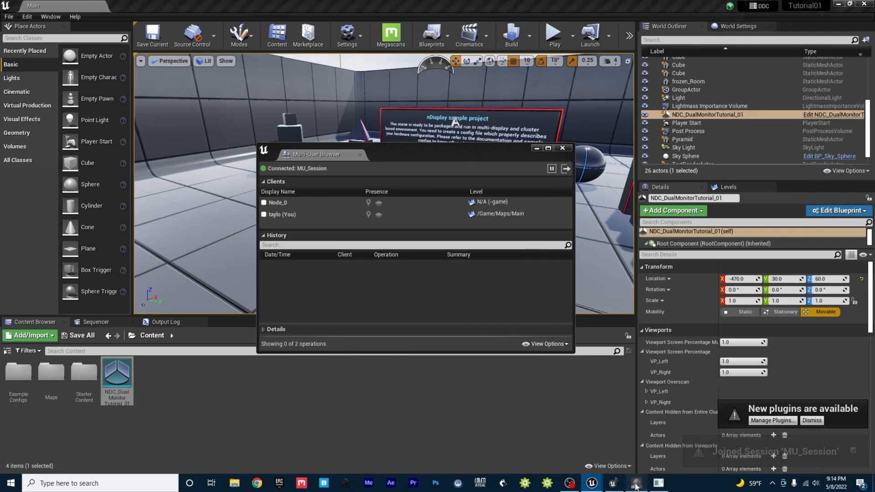
pyautogui.click(244, 139)
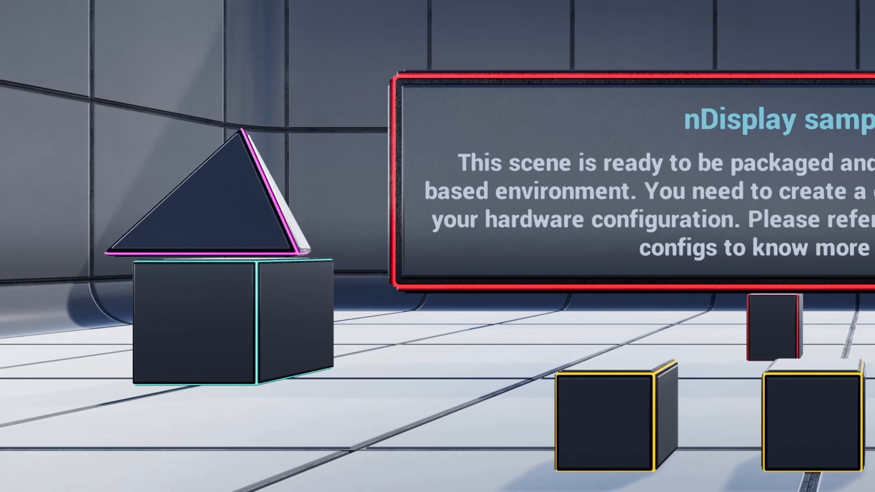
pyautogui.press('super')
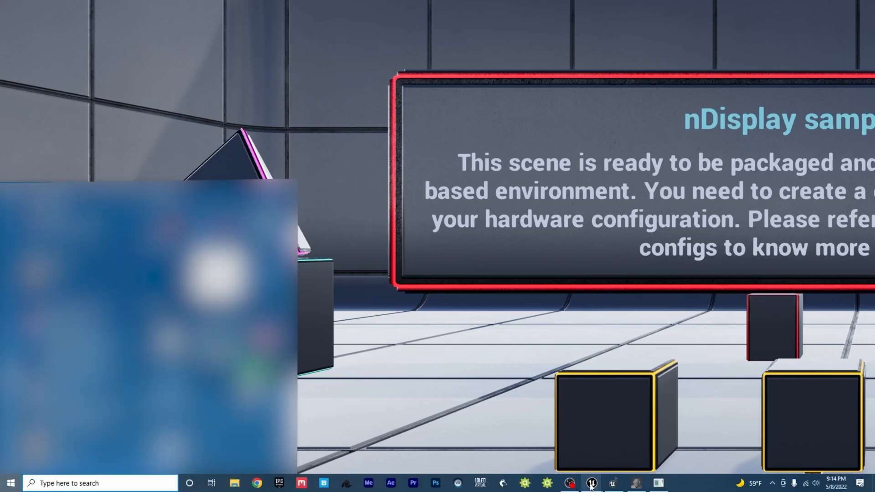
pyautogui.moveTo(590, 483)
pyautogui.click(550, 425)
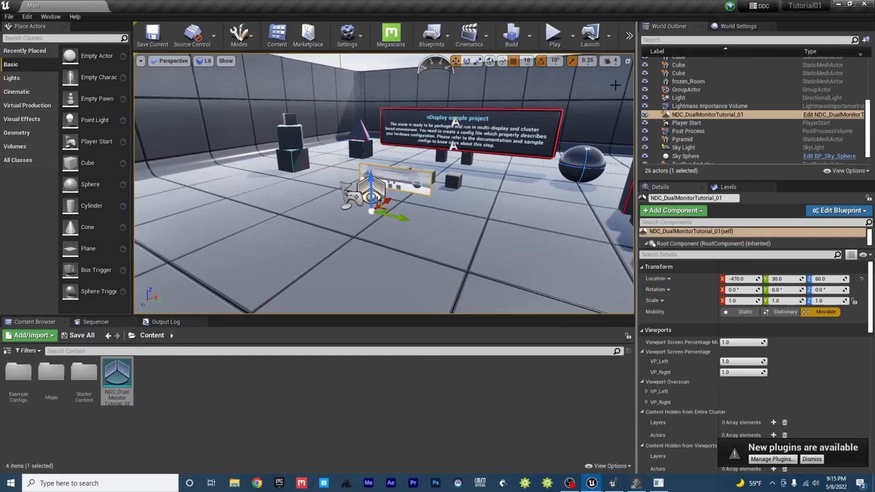
# Step: Float the editor window over the nDisplay output and move the NDC_DualMonitorTutorial_01 actor to about X -700, Y 110, Z 130
pyautogui.moveTo(515, 6); pyautogui.dragTo(394, 43)
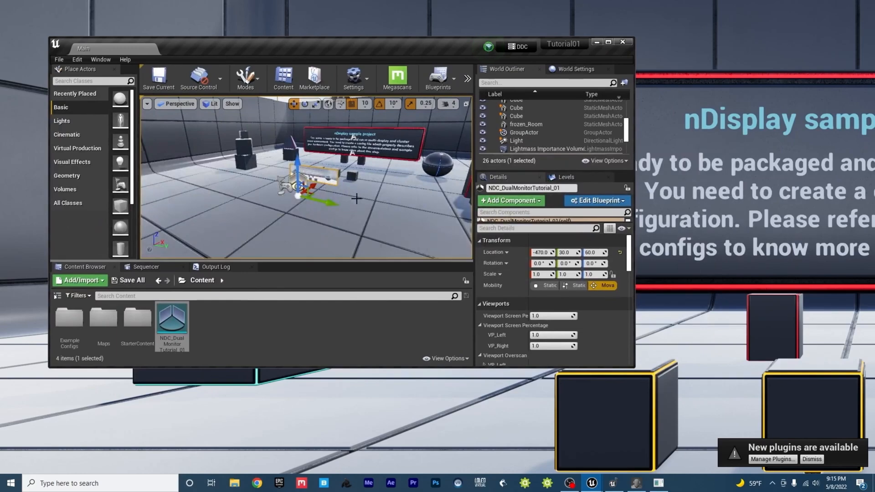
pyautogui.moveTo(388, 196); pyautogui.dragTo(351, 198, button='right')
pyautogui.moveTo(409, 59); pyautogui.dragTo(435, 62)
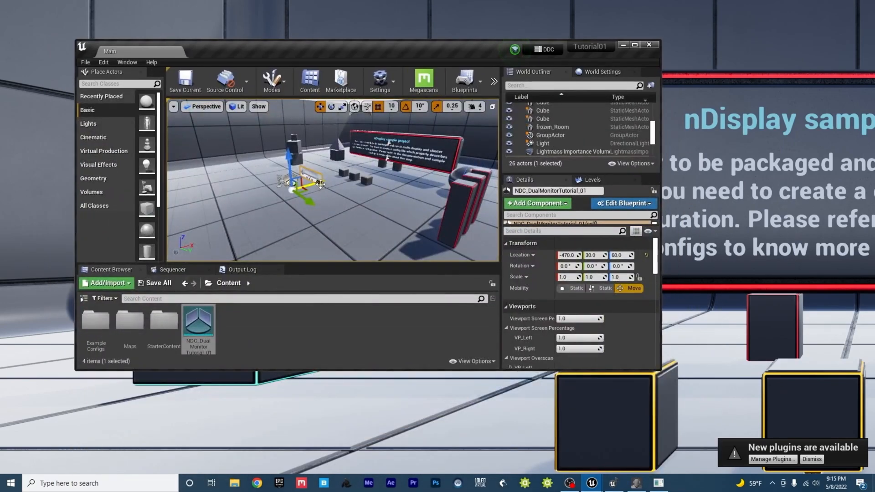
pyautogui.moveTo(320, 184); pyautogui.dragTo(255, 209)
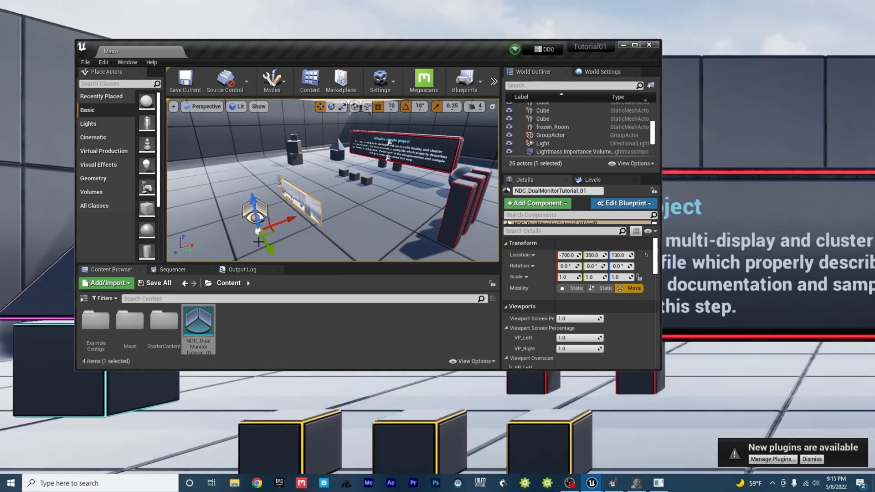
pyautogui.moveTo(267, 245); pyautogui.dragTo(246, 210)
# Step: Raise a yellow-edged cube in front of the sign to Z 65 and shift it sideways toward the nDisplay actor, with the nDisplay output uncovered
pyautogui.click(345, 172)
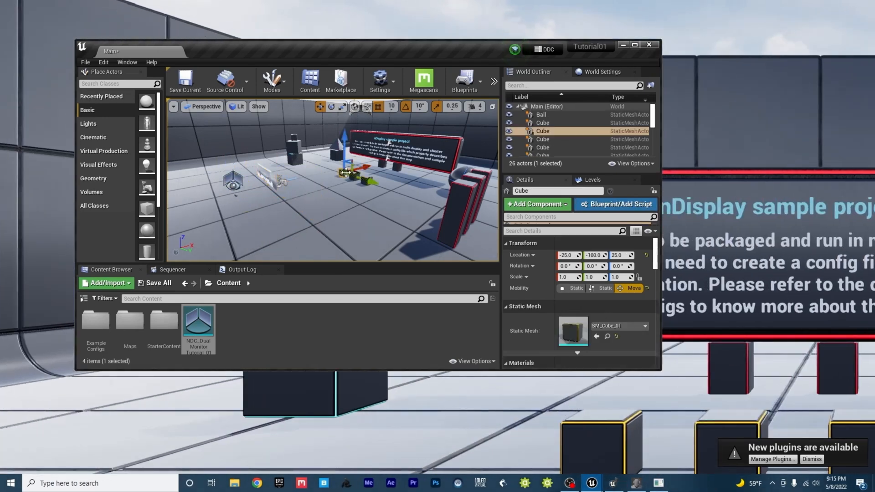
pyautogui.moveTo(344, 145); pyautogui.dragTo(350, 116)
pyautogui.moveTo(401, 55); pyautogui.dragTo(198, 58)
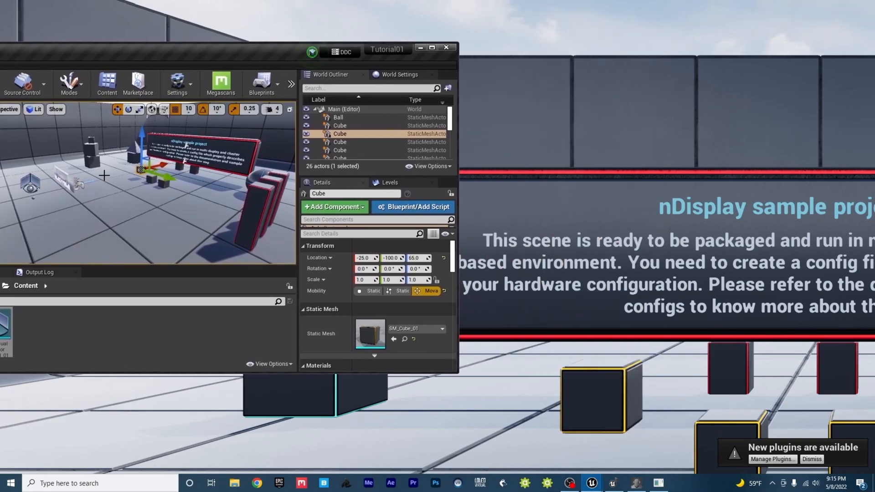
pyautogui.moveTo(162, 170); pyautogui.dragTo(140, 168)
# Step: Move the NDC_DualMonitorTutorial_01 actor forward to X -650, and maximize the editor window
pyautogui.click(64, 178)
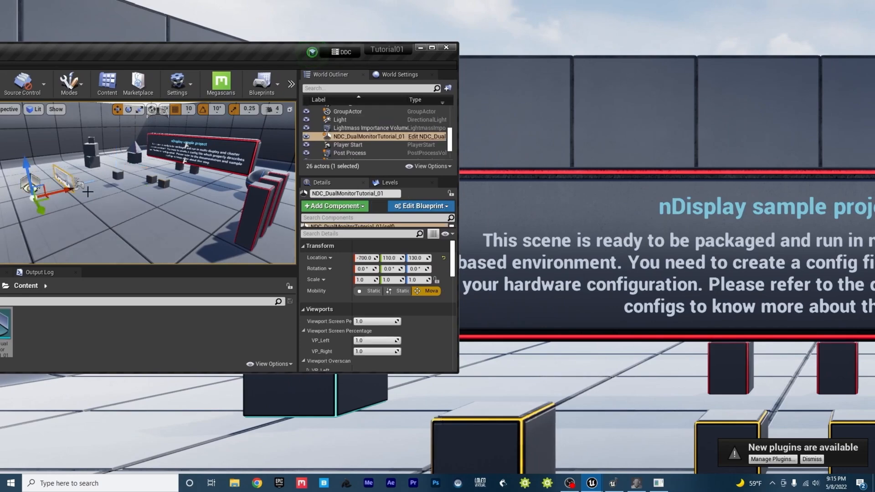
pyautogui.moveTo(56, 193); pyautogui.dragTo(89, 187)
pyautogui.moveTo(213, 53); pyautogui.dragTo(510, 62)
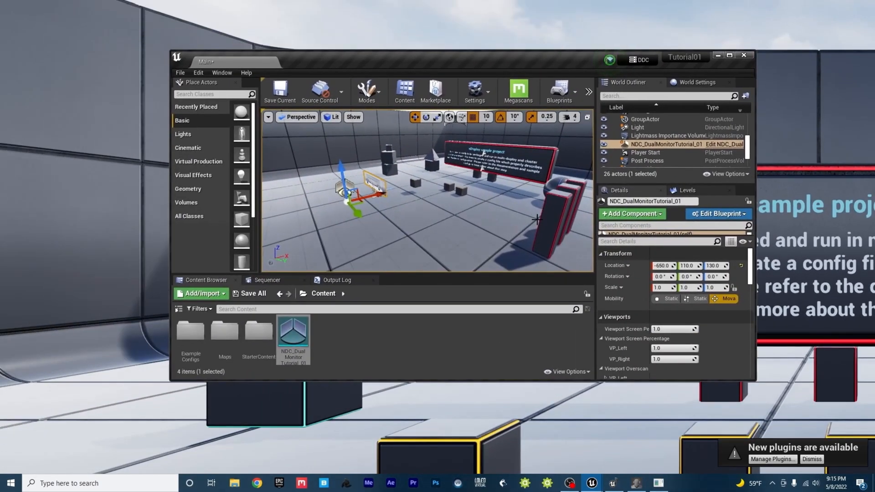
pyautogui.doubleClick(481, 59)
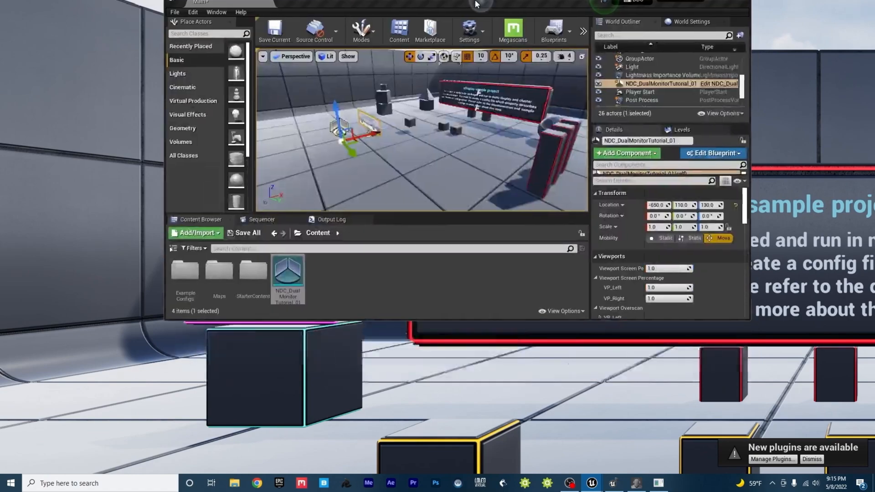
# Step: Start migrating the NDC_DualMonitorTutorial_01 asset to another project, and cancel at the Save Content dialog
pyautogui.click(116, 380)
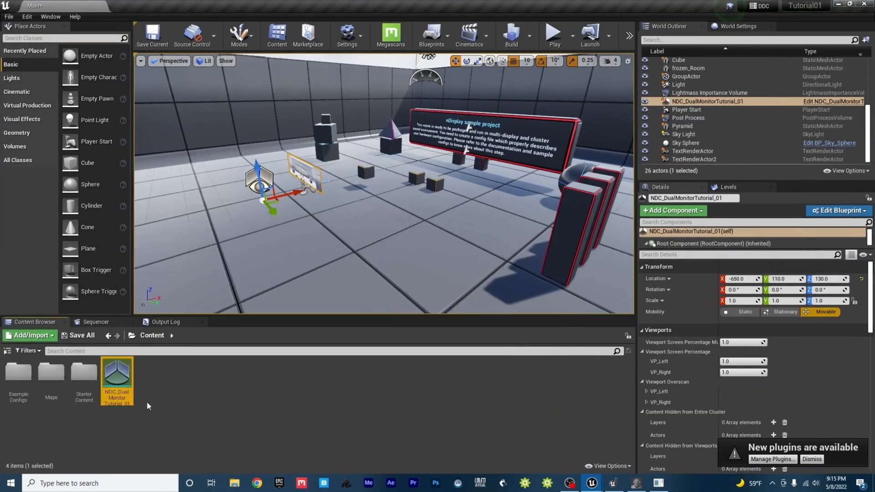
pyautogui.rightClick(122, 365)
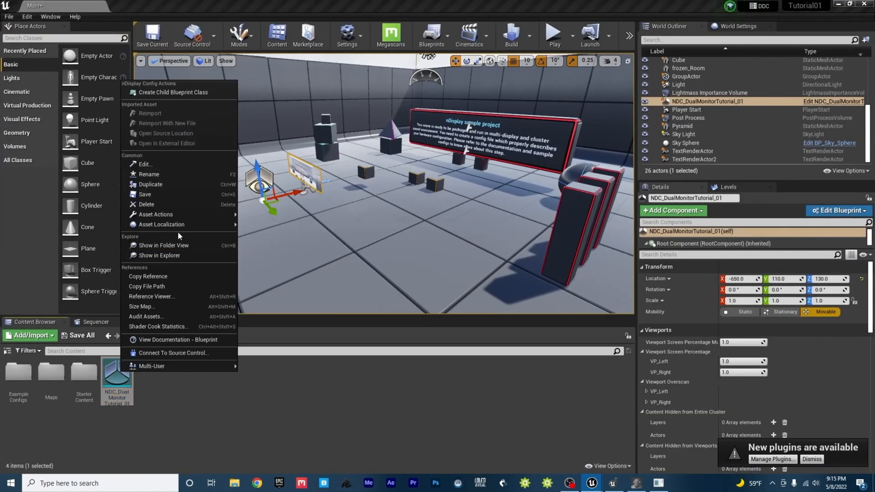
pyautogui.moveTo(169, 227)
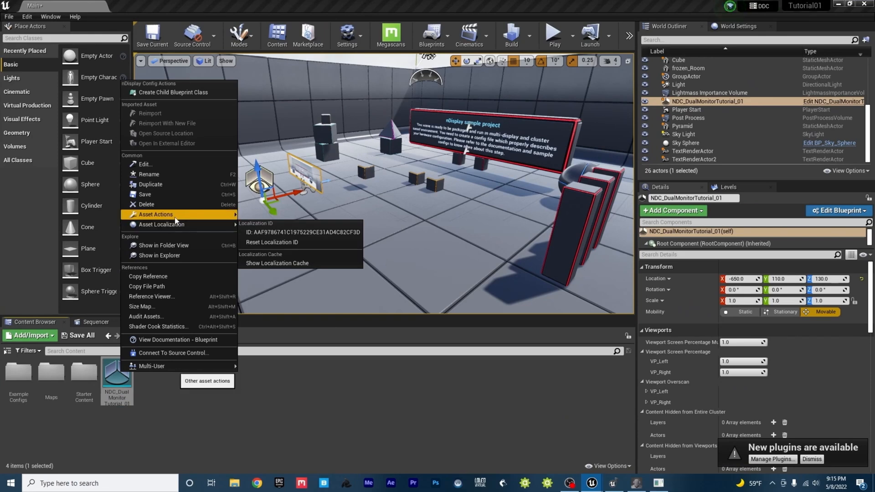
pyautogui.moveTo(183, 214)
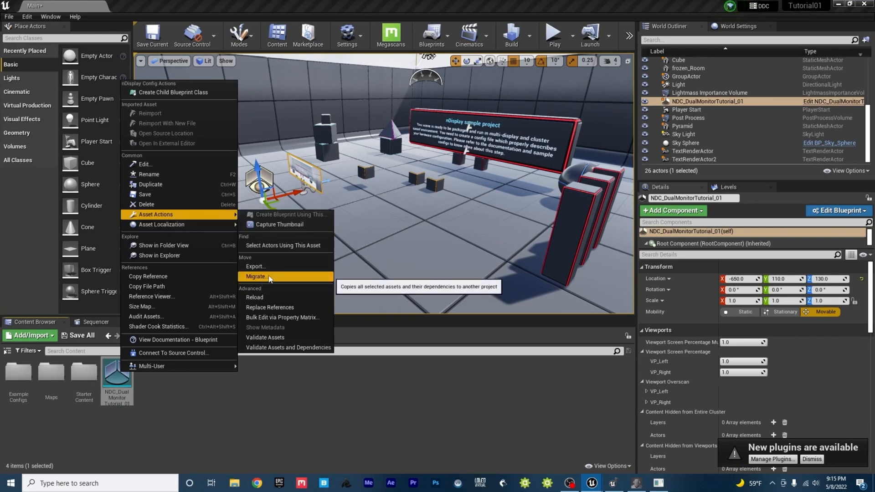
pyautogui.click(279, 278)
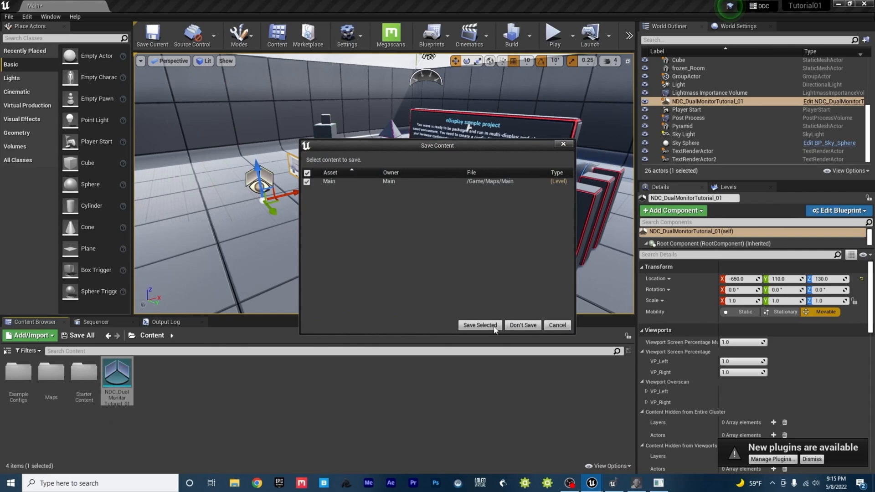
pyautogui.click(563, 326)
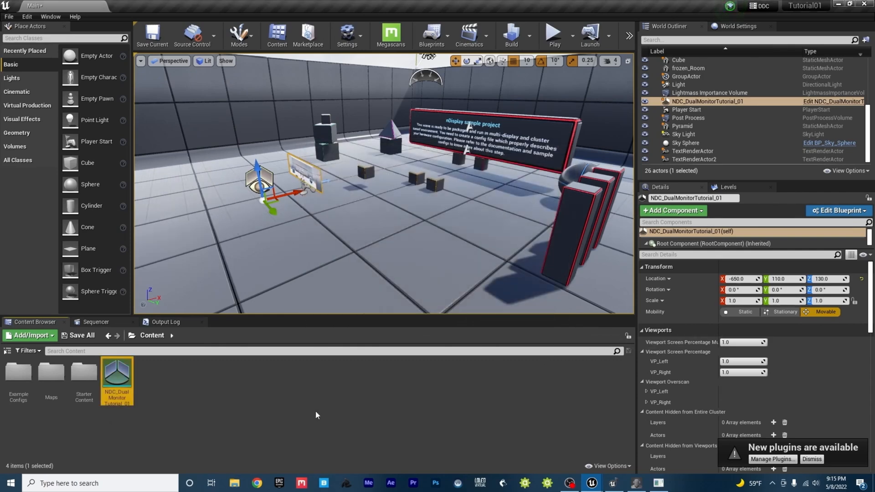